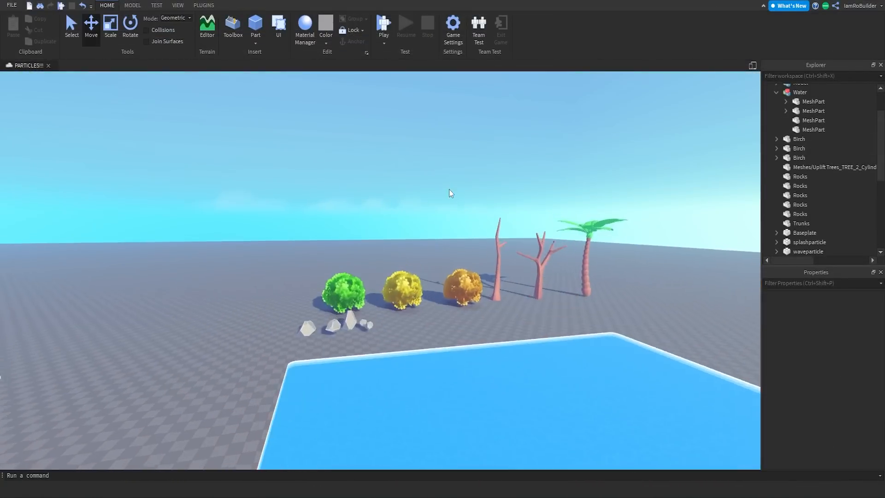
Try placing a rock in the water pool, and undo the moves
right_click_drag(449, 189, 449, 219)
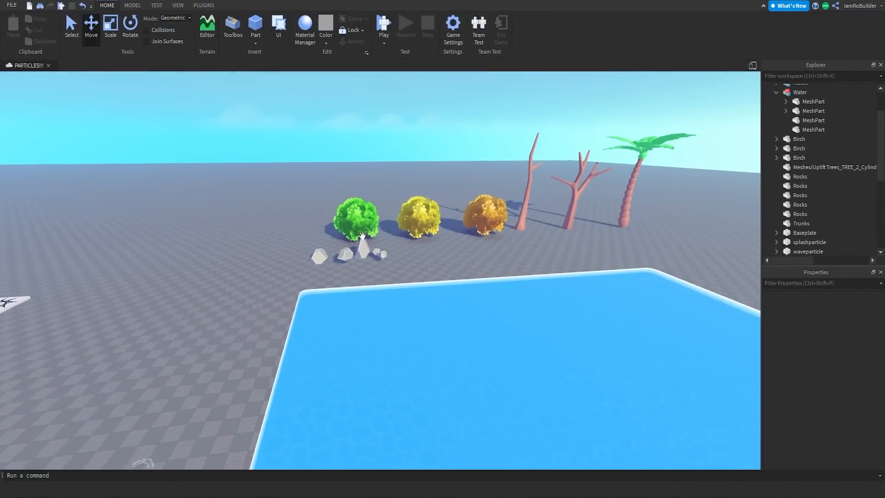
key("a")
left_click_drag(336, 258, 525, 373)
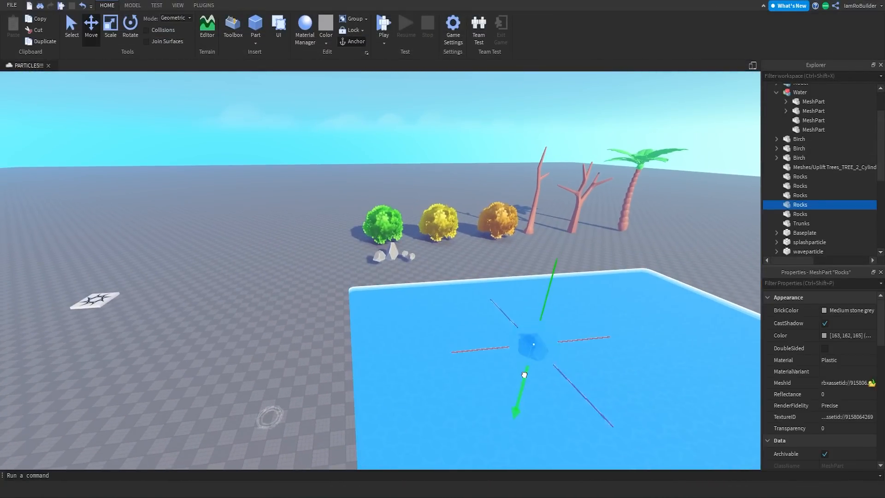
left_click(421, 338)
key("w")
right_click_drag(419, 336, 425, 340)
left_click(369, 314)
left_click_drag(362, 280, 366, 240)
right_click_drag(366, 241, 406, 198)
key("ctrl+z")
key("ctrl+z")
key("ctrl+z")
key("ctrl+z")
Move the splashparticle part from the baseplate onto the surface of the water pool
left_click(408, 198)
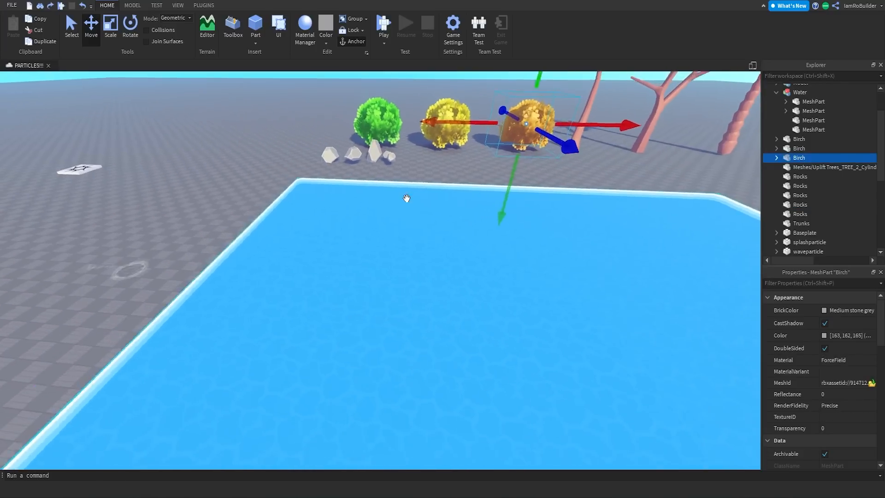
key("a")
left_click(325, 193)
key("w")
right_click_drag(326, 195, 325, 195)
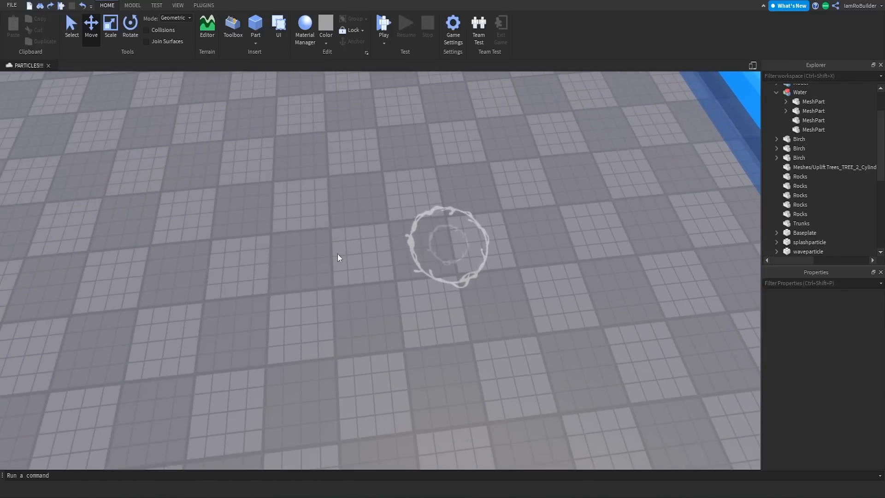
left_click(472, 241)
left_click(301, 245)
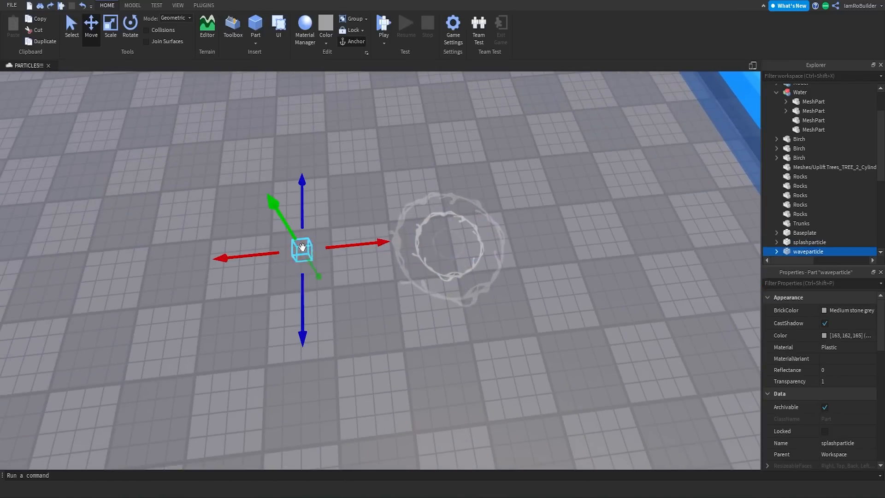
left_click(450, 246)
key("d")
left_click_drag(452, 248, 535, 184)
right_click_drag(536, 185, 538, 186)
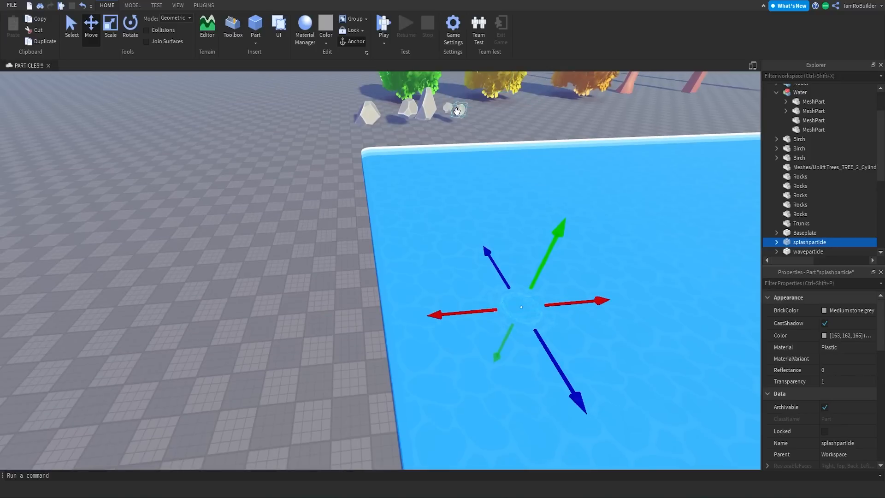
Place a rock in the pool at the splash ring and adjust its position so the ring surrounds it
left_click_drag(450, 107, 530, 305)
mouse_move(482, 335)
left_mouse_down()
mouse_move(498, 320)
mouse_move(491, 326)
left_mouse_up()
left_click(450, 316)
right_click_drag(450, 316, 411, 291)
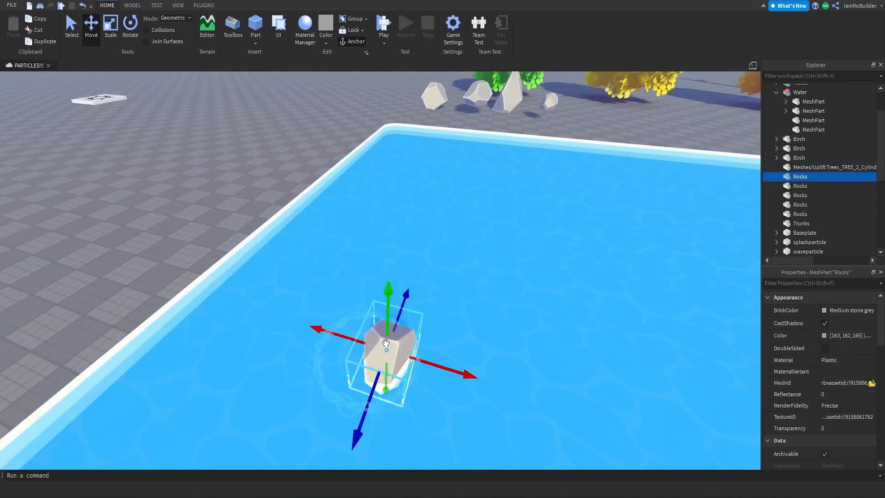
left_click_drag(326, 324, 304, 317)
left_click(181, 241)
right_click_drag(441, 225, 440, 224)
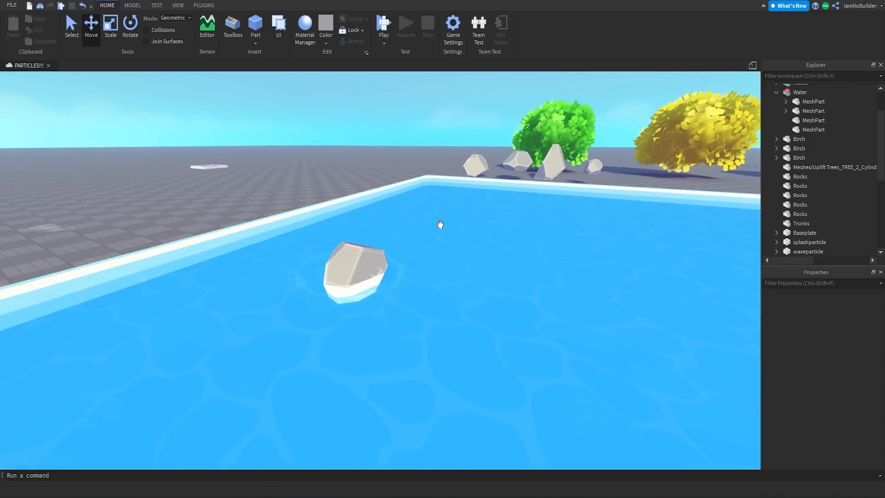
Move the splashparticle part away from the rock and back onto the baseplate beside the pool
scroll(318, 263, "up", 2)
left_click(318, 257)
left_click_drag(318, 257, 320, 273)
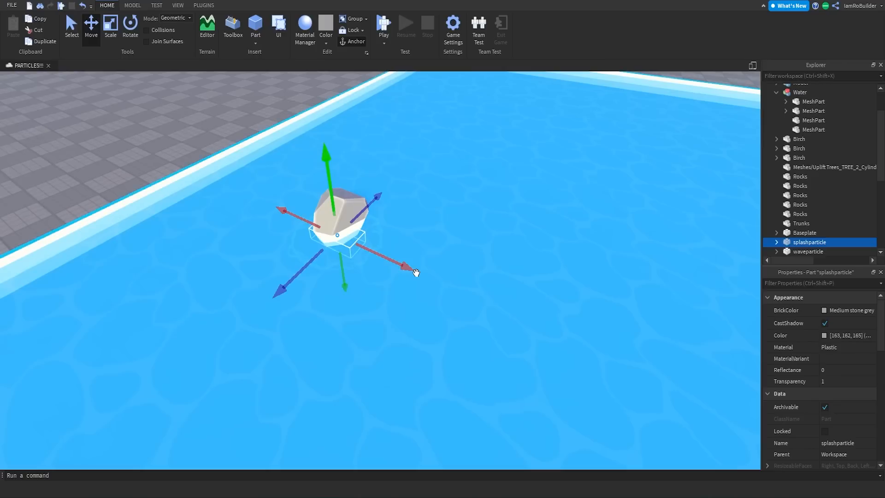
scroll(412, 270, "up", 3)
right_click_drag(411, 270, 411, 270)
left_click_drag(362, 194, 352, 106)
left_click_drag(382, 146, 356, 175)
right_click_drag(355, 174, 356, 175)
left_click_drag(355, 176, 346, 198)
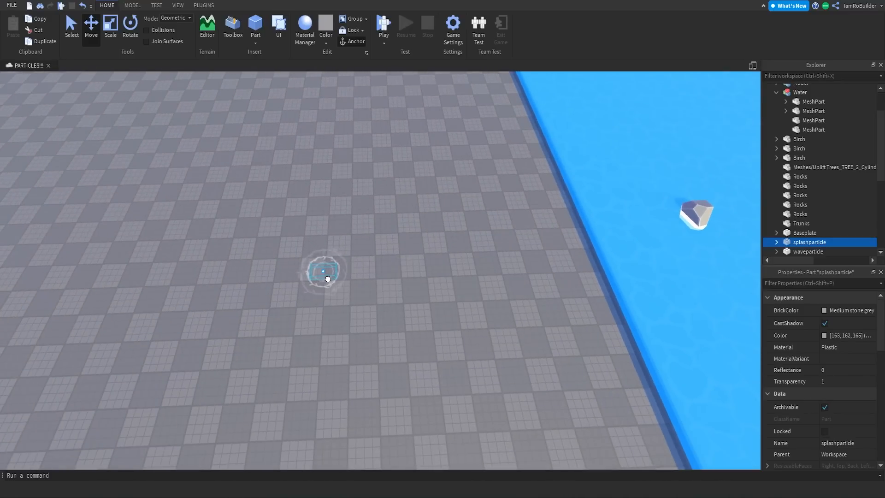
left_click_drag(327, 279, 329, 279)
left_click(355, 325)
Move the rock out of the pool and back toward the other rocks
scroll(345, 269, "up", 3)
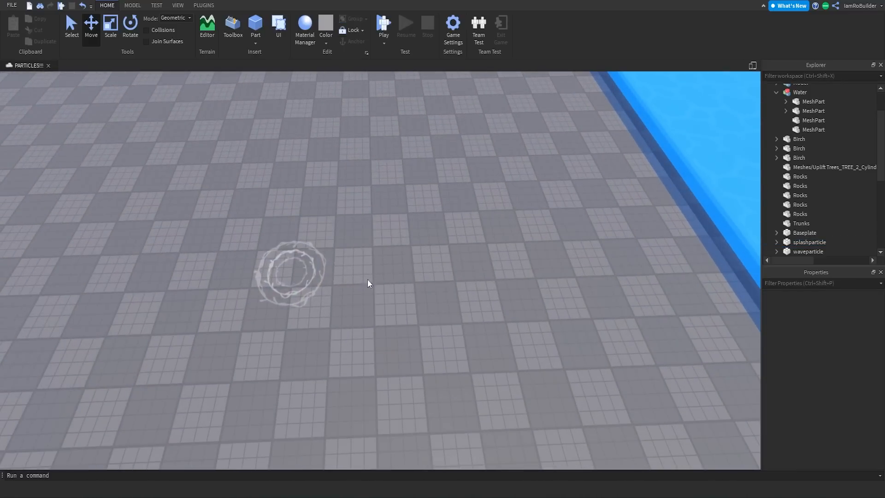
key("d")
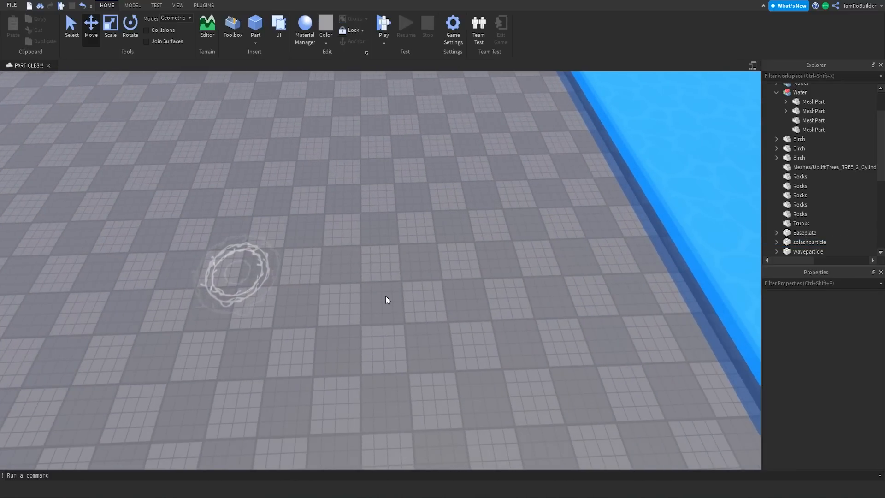
right_click_drag(414, 314, 417, 310)
key("s")
key("d")
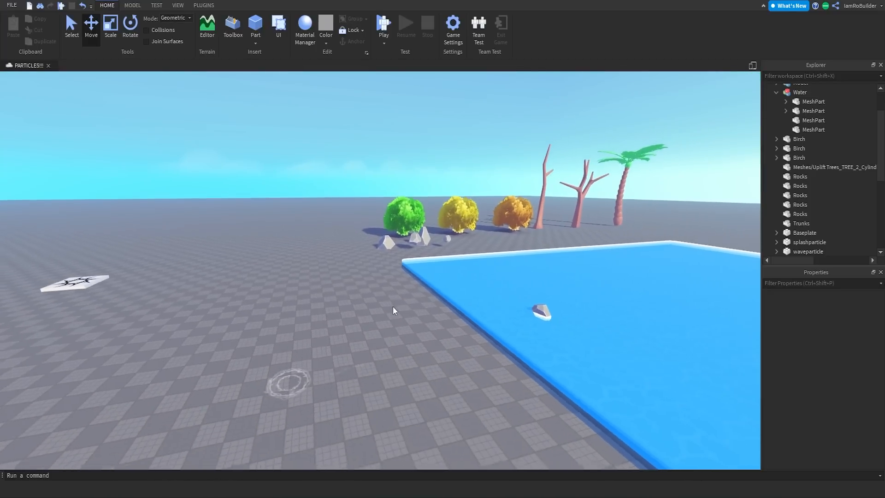
key("d")
left_click(332, 273)
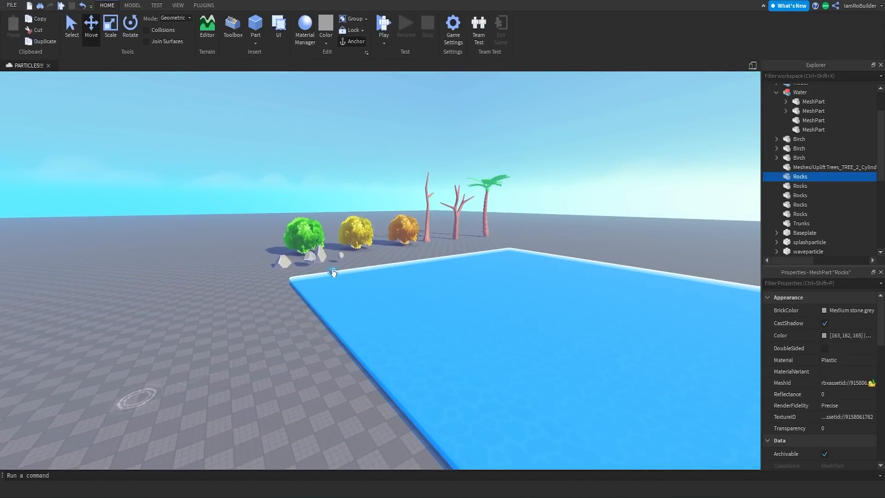
Try deleting the SurfaceAppearance from the Water model's white top MeshPart, and undo the deletion
left_click(426, 364)
key("w")
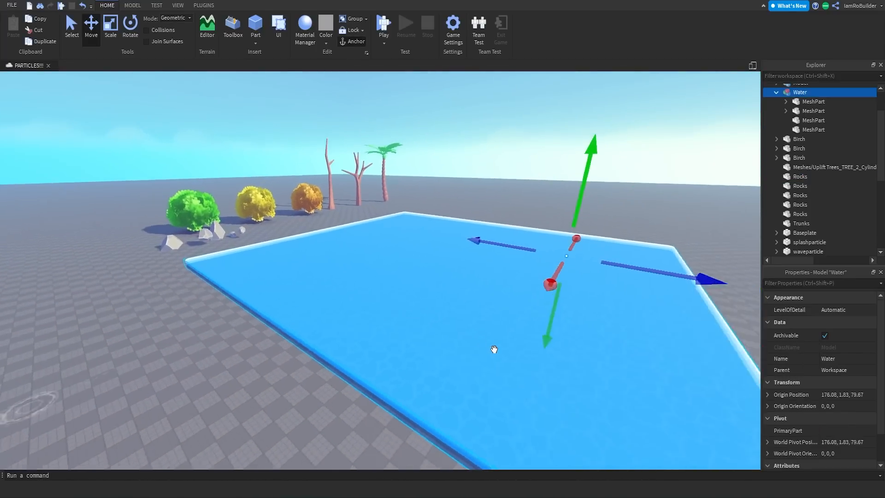
right_click_drag(553, 302, 555, 298)
key("w")
key("s")
key("s")
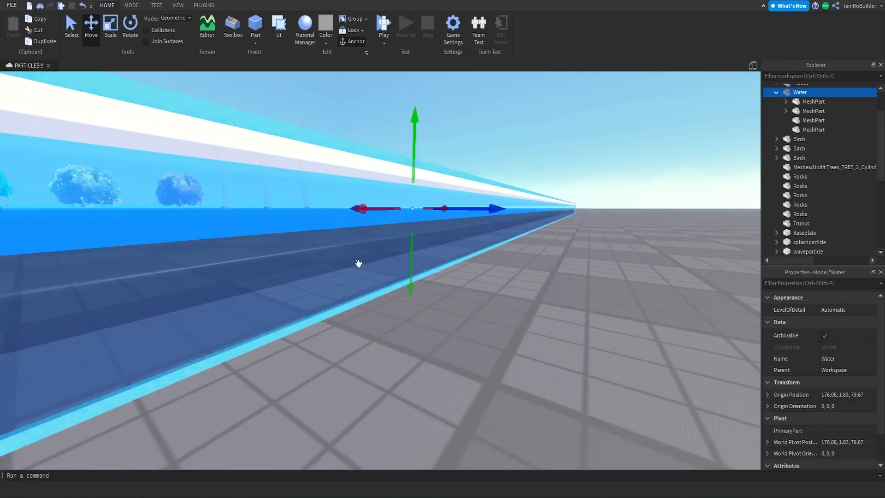
left_click(284, 137)
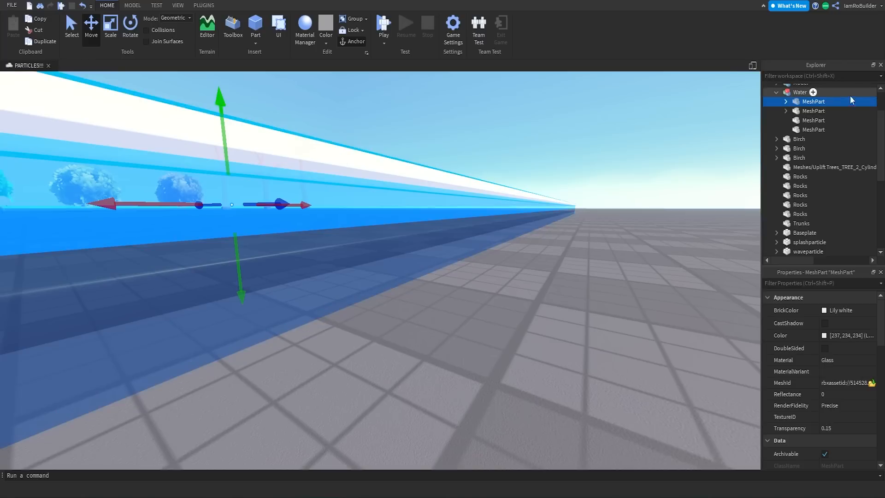
left_click(786, 102)
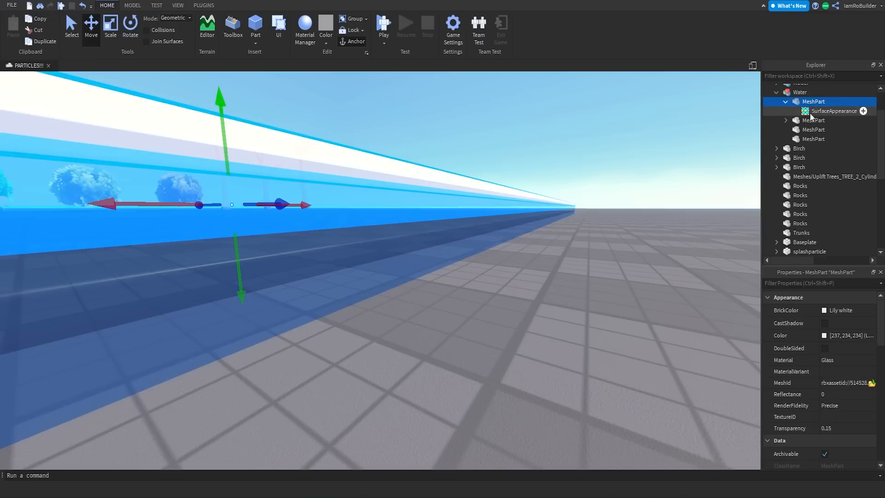
left_click(811, 111)
key("Delete")
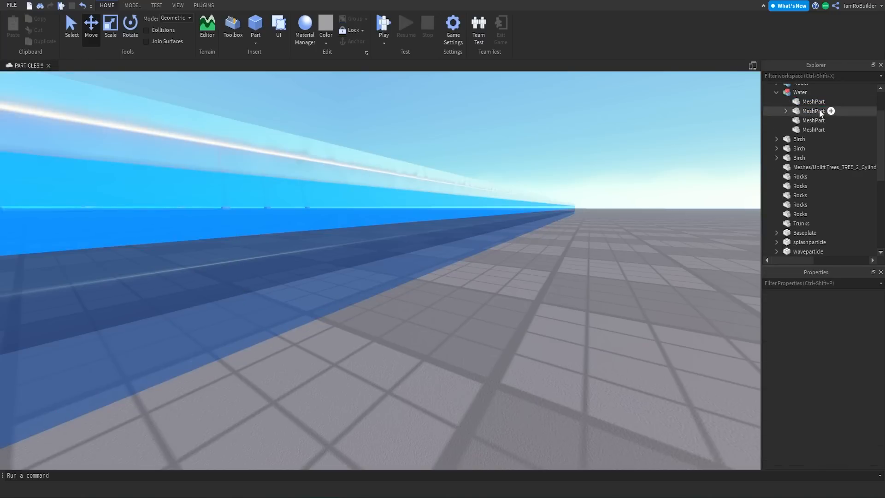
mouse_move(530, 162)
right_mouse_down()
mouse_move(535, 151)
mouse_move(520, 157)
right_mouse_up()
key("ctrl+z")
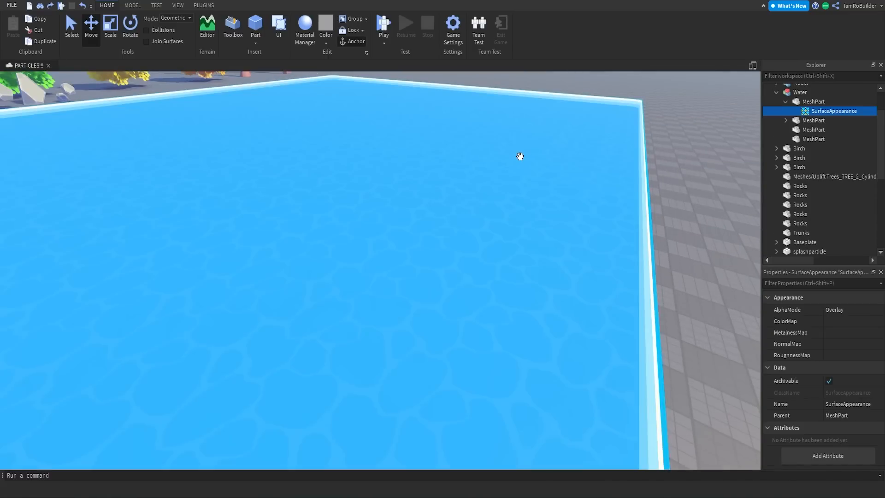
Examine the Water model's upper white and bright blue MeshPart layers and the surface pattern they produce
left_click(650, 174)
right_click_drag(649, 175, 649, 174)
left_click(523, 296)
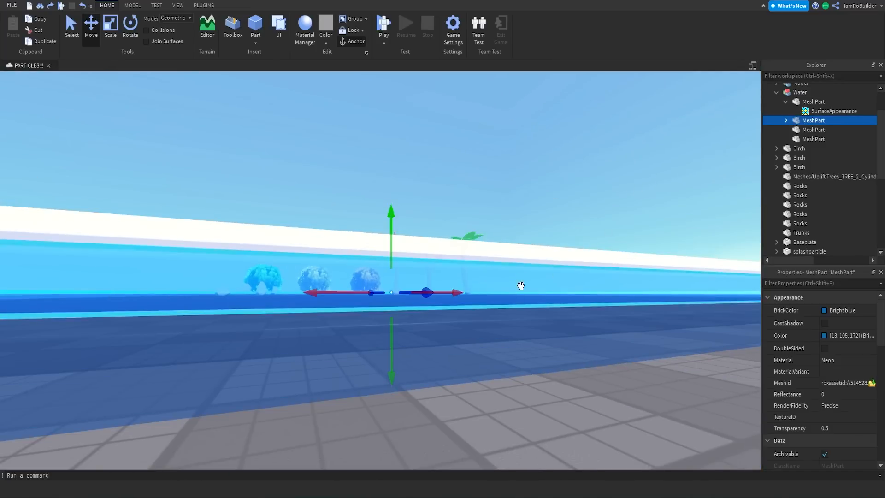
left_click(521, 253)
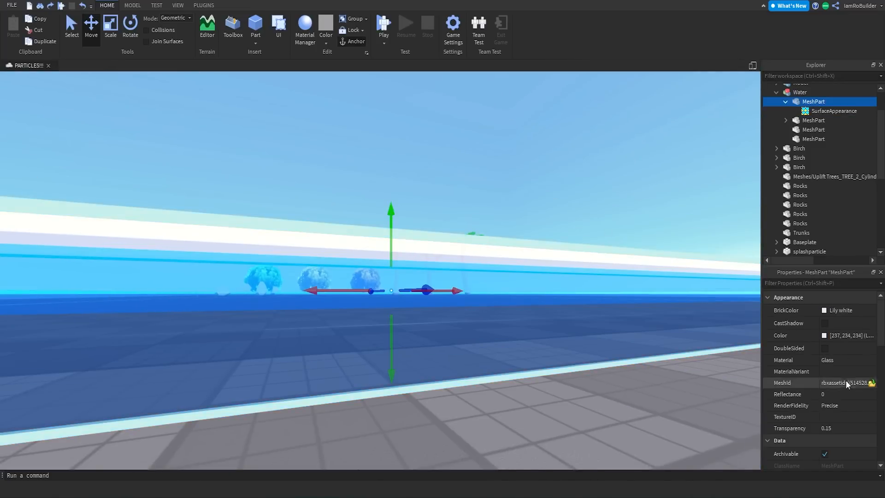
left_click(539, 279)
right_click_drag(574, 224, 573, 223)
key("w")
scroll(573, 223, "down", 1)
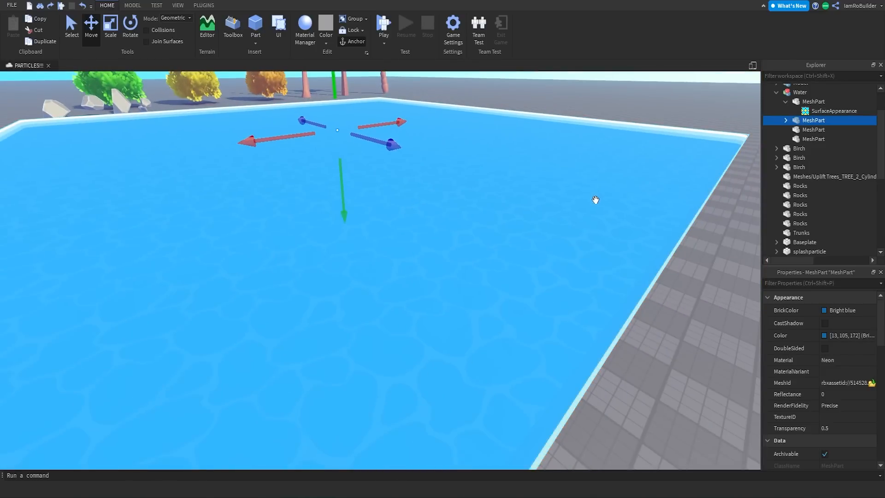
right_click_drag(524, 247, 524, 247)
scroll(409, 253, "up", 3)
scroll(462, 236, "up", 2)
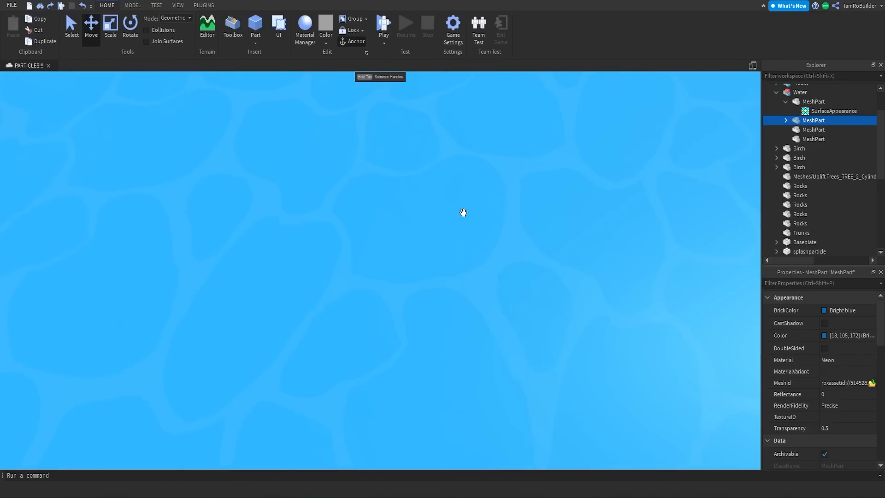
Examine the Water model's two lower dark MeshPart layers along the pool's side
right_click_drag(506, 204, 506, 205)
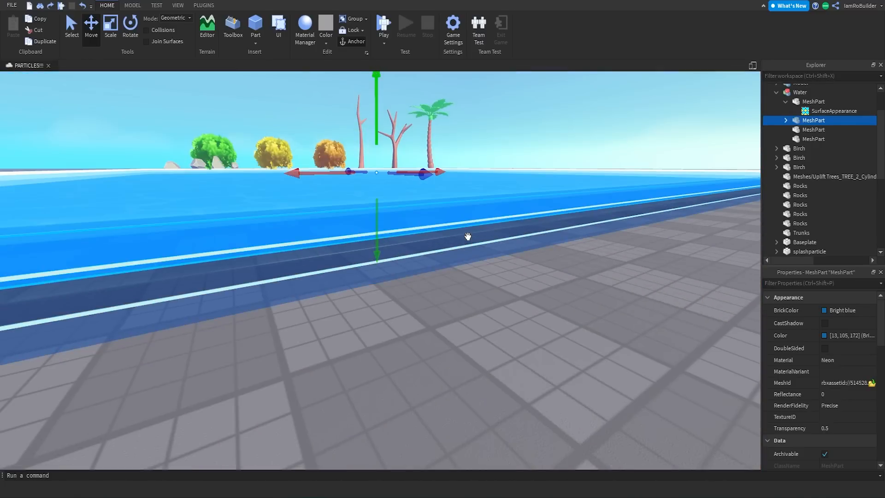
left_click(468, 237)
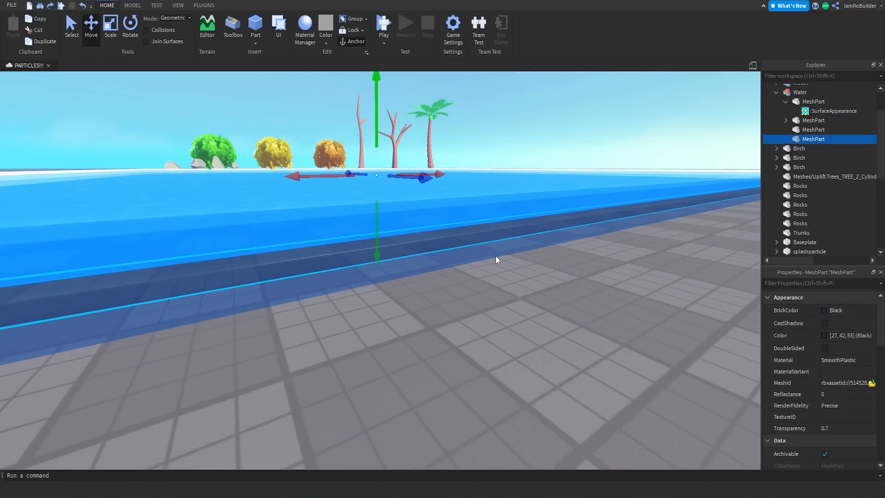
left_click(462, 251)
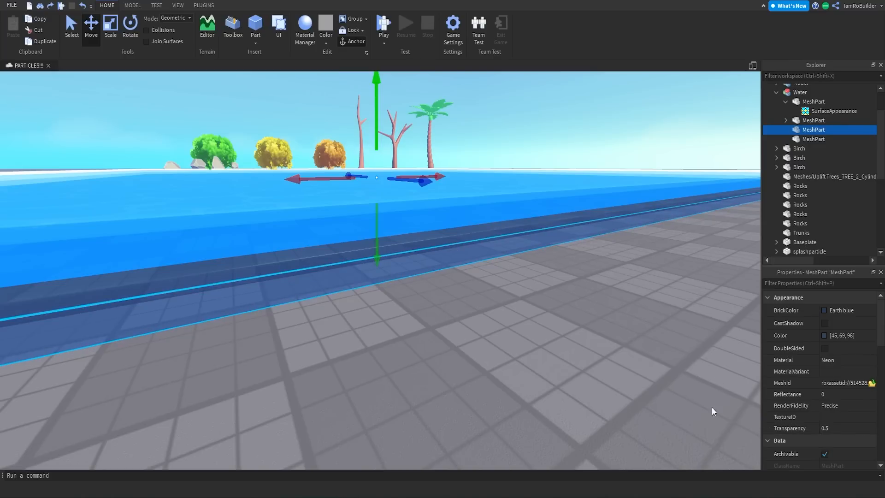
left_click(629, 396)
Move the splashparticle and waveparticle parts together to the area near the rocks and bushes
right_click_drag(629, 395, 620, 377)
key("s")
right_click_drag(481, 232, 469, 237)
key("s")
key("a")
left_click_drag(338, 286, 411, 352)
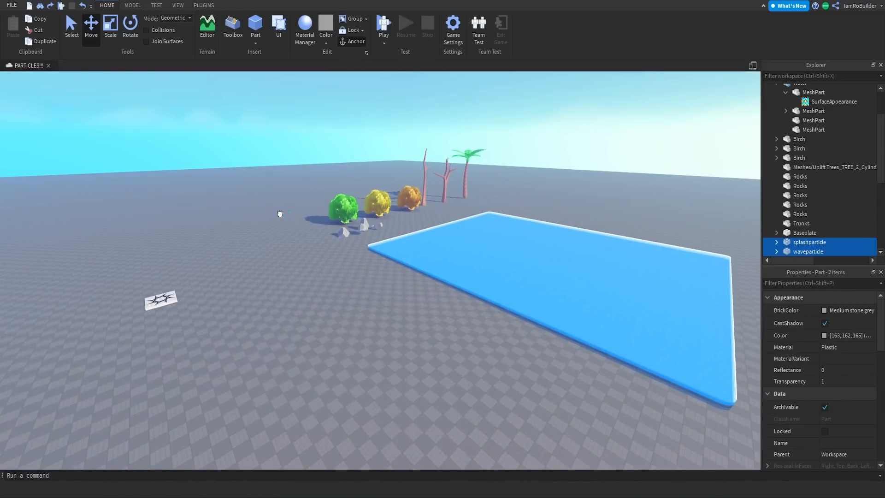
left_click_drag(297, 227, 297, 227)
Move the bushes, trees, rocks and particle parts together farther back from the water pool
right_click_drag(433, 224, 437, 226)
key("d")
key("s")
key("s")
left_click_drag(260, 193, 582, 264)
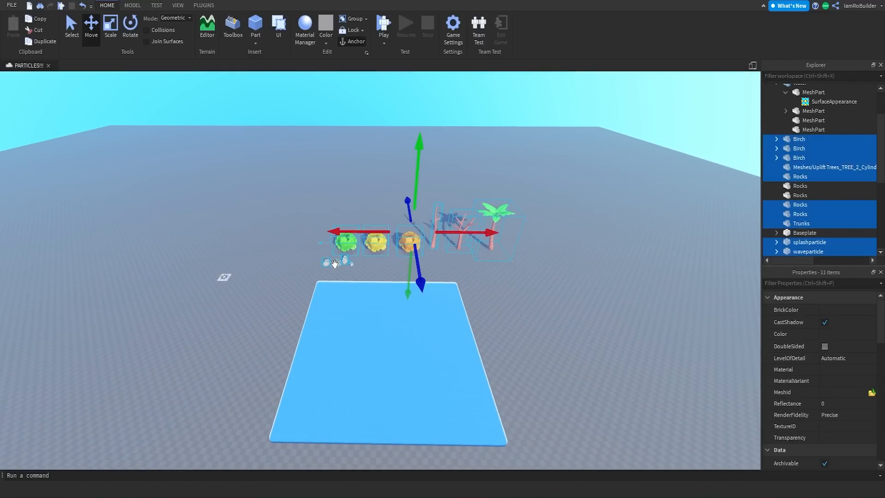
left_click_drag(421, 276, 413, 204)
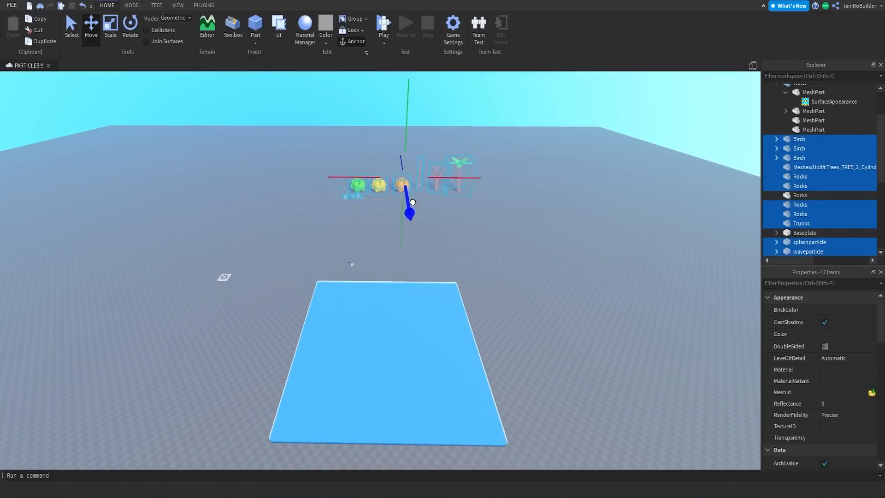
Move the leftover rock away from the pool's far edge and place the spawn location at the pool
left_click(366, 256)
right_click_drag(451, 253, 466, 273)
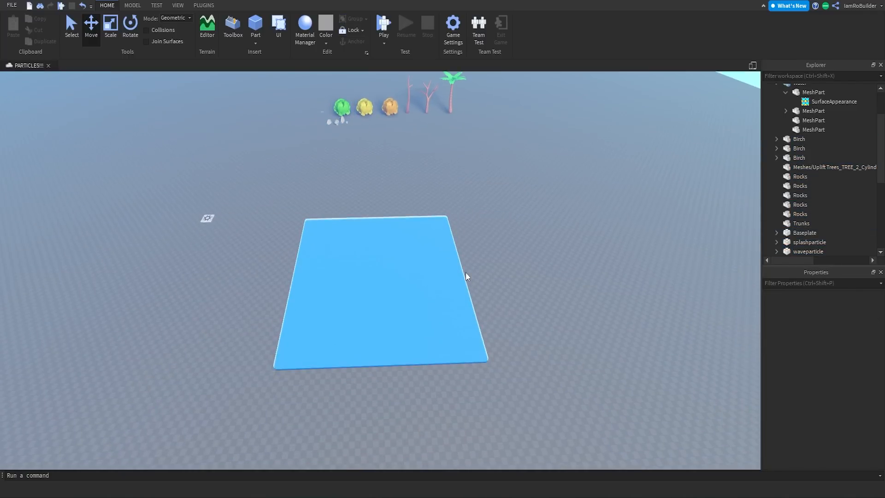
left_click_drag(207, 218, 379, 277)
left_click_drag(379, 223, 379, 232)
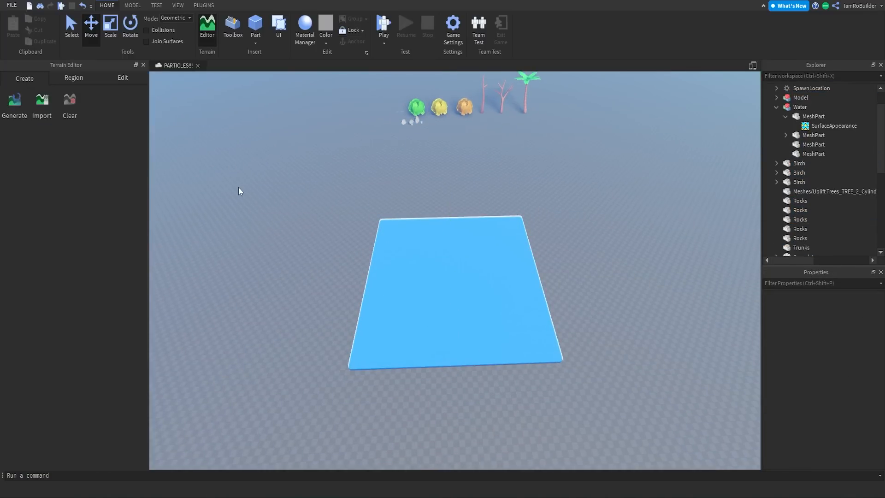
Add a curved strip of Sand terrain along the water pool's near side with the size 6 sphere brush
right_click_drag(238, 187, 247, 190)
key("w")
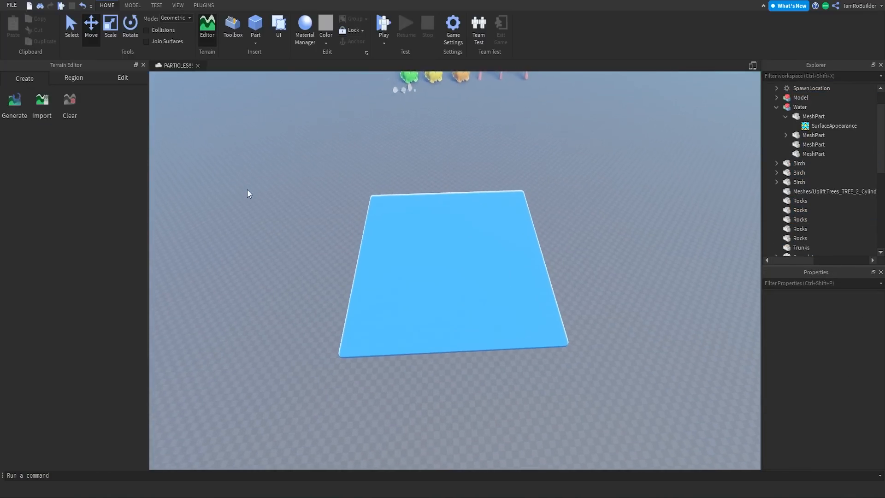
left_click(111, 77)
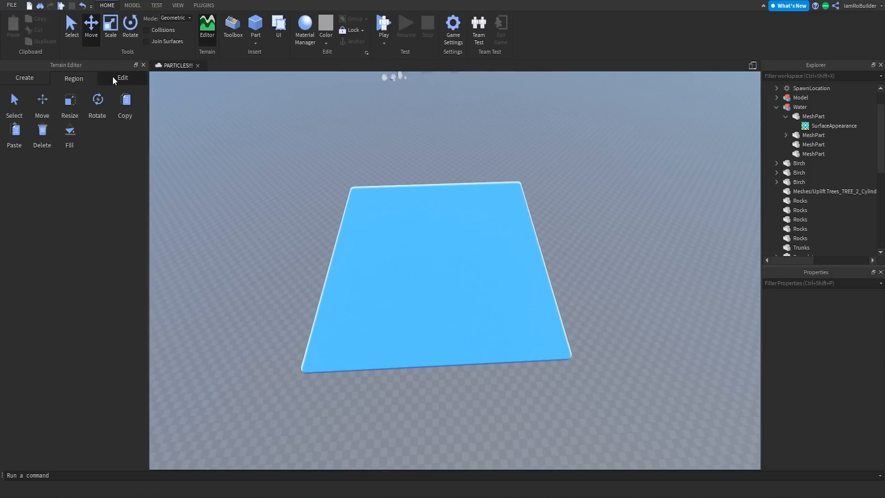
left_click(19, 102)
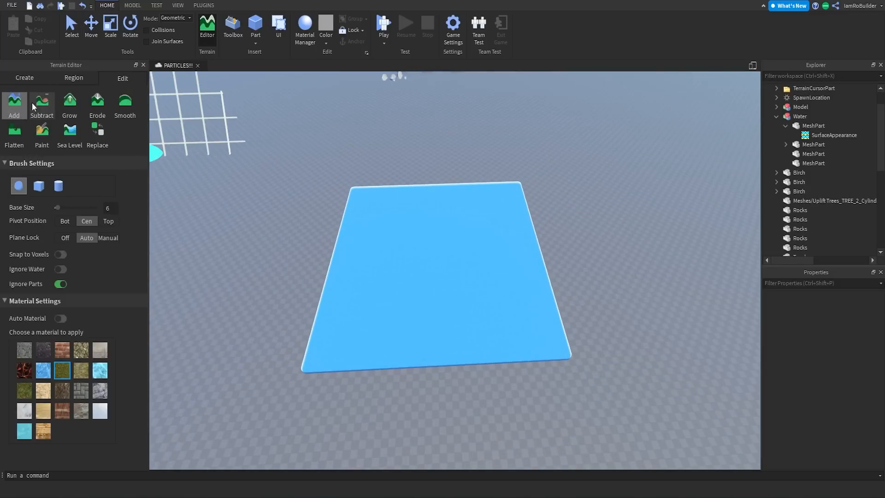
left_click(44, 416)
key("w")
right_click_drag(323, 206, 325, 214)
mouse_move(316, 152)
left_mouse_down()
mouse_move(320, 218)
mouse_move(357, 307)
mouse_move(469, 312)
mouse_move(505, 295)
mouse_move(388, 295)
left_mouse_up()
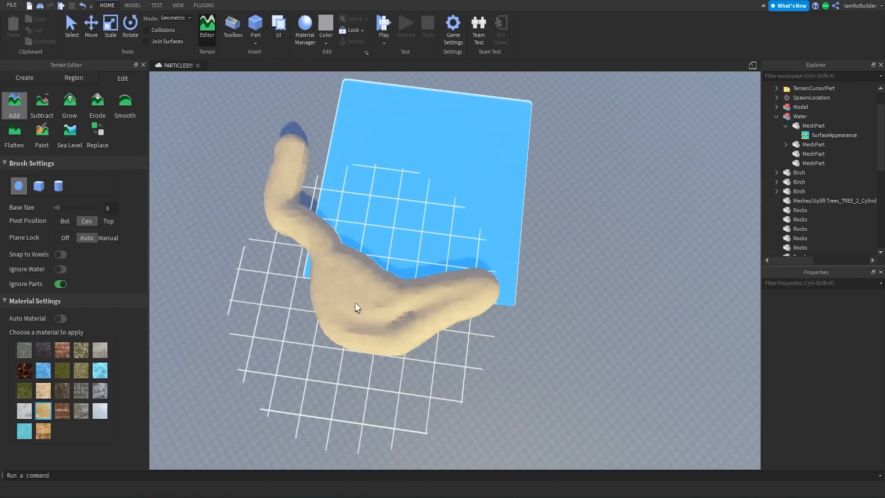
Extend the sand strip into a closed ring around a patch of open water and fill out its outer edge
key("d")
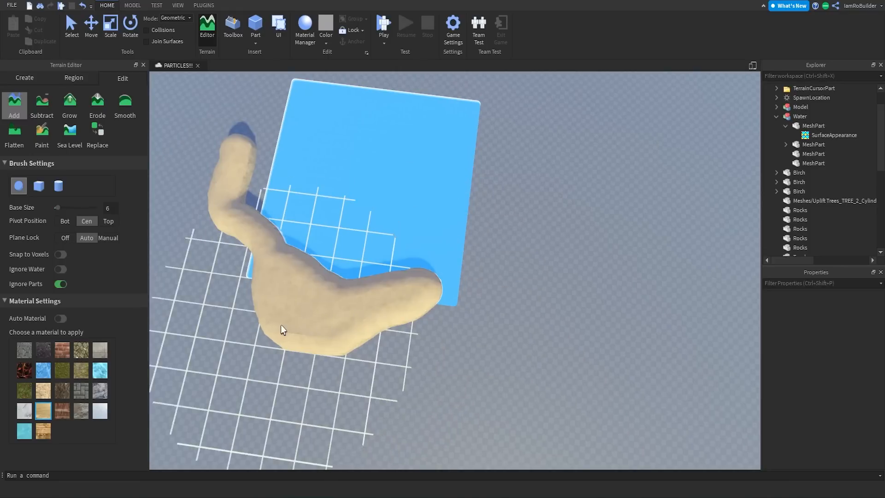
mouse_move(214, 254)
left_mouse_down()
mouse_move(217, 221)
mouse_move(418, 198)
left_mouse_up()
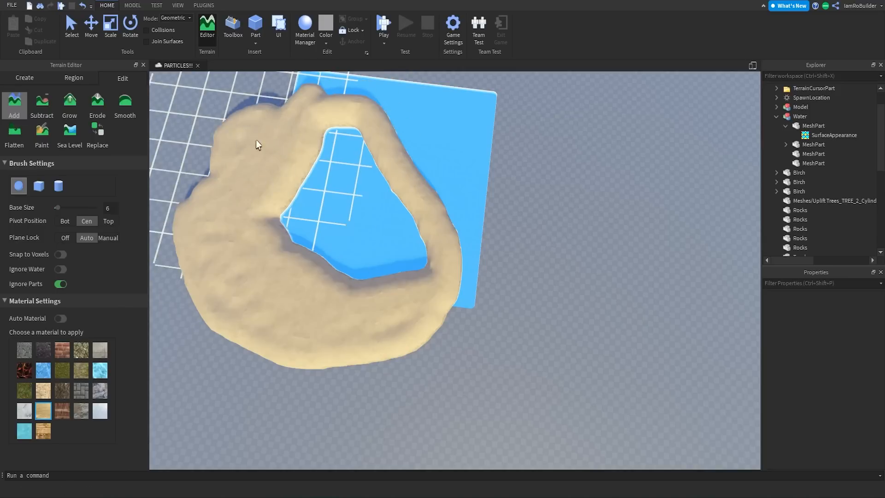
scroll(270, 145, "up", 10)
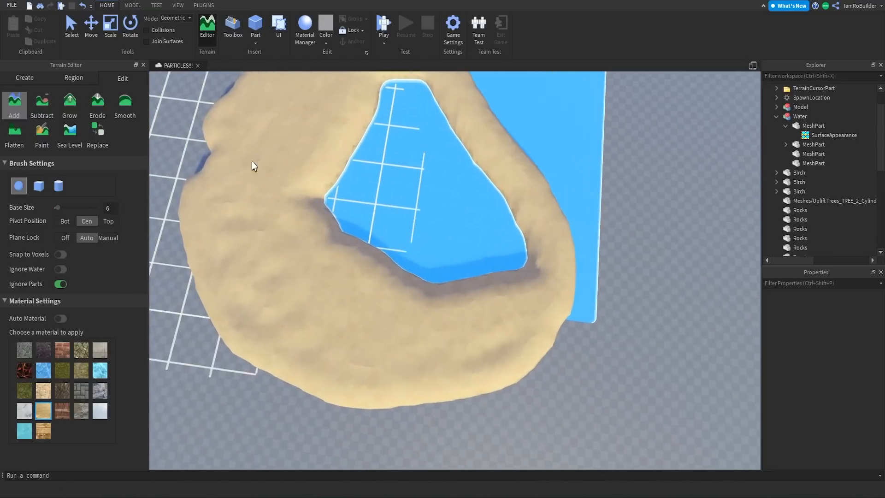
scroll(258, 225, "down", 5)
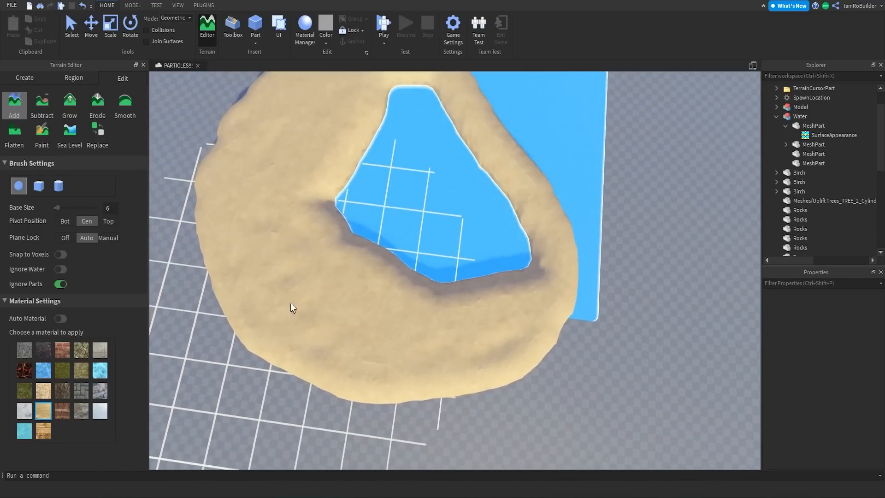
scroll(291, 293, "up", 8)
key("w")
key("a")
key("s")
left_click(339, 398)
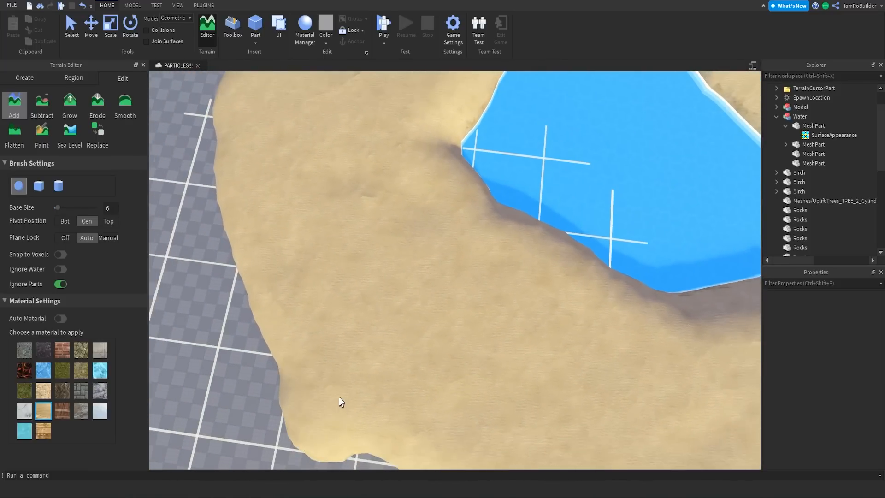
Widen the thin side of the sand ring over the pool and add a small round sand island in the water
key("s")
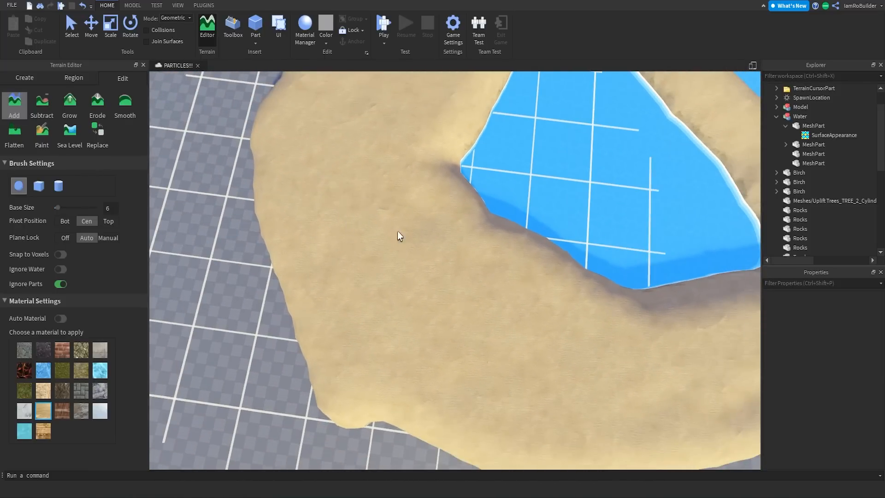
key("d")
key("d")
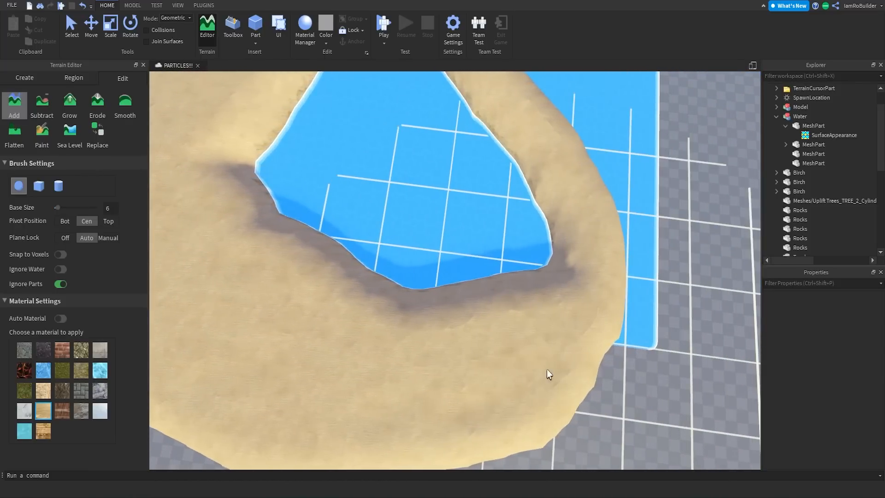
key("s")
mouse_move(591, 305)
left_mouse_down()
mouse_move(604, 221)
mouse_move(580, 201)
left_mouse_up()
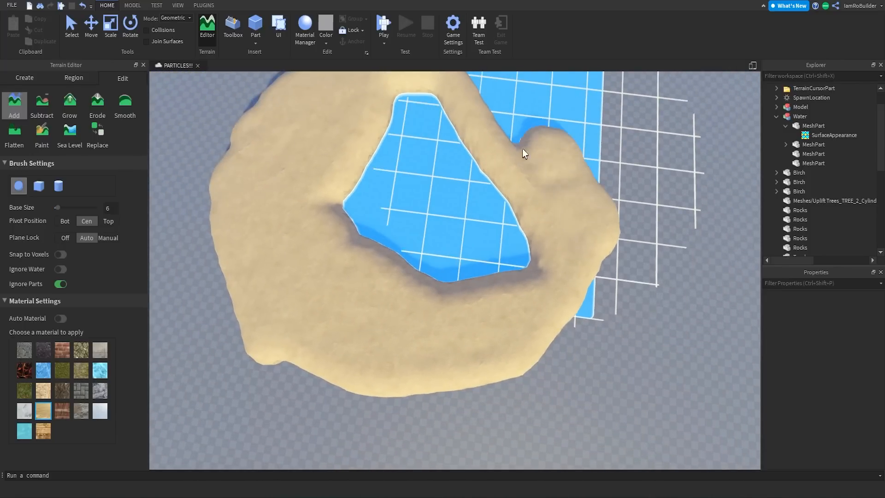
key("s")
mouse_move(467, 72)
left_mouse_down()
mouse_move(510, 151)
mouse_move(506, 140)
mouse_move(453, 119)
left_mouse_up()
key("a")
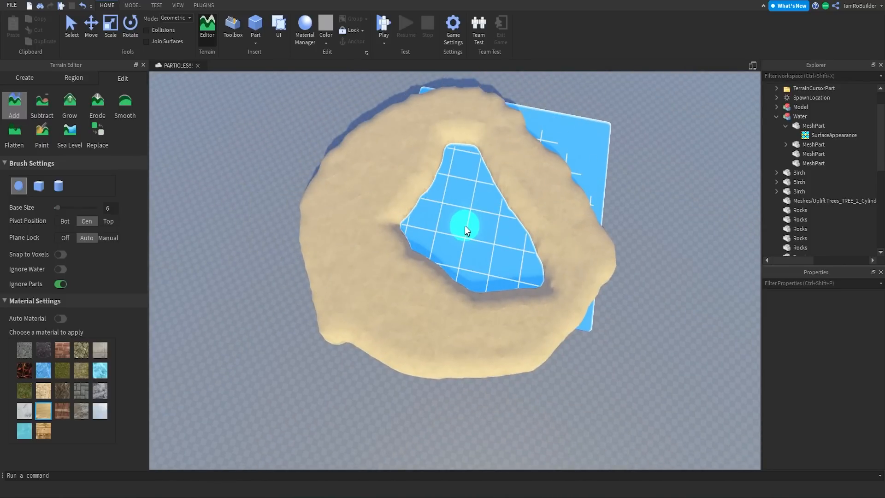
left_click_drag(467, 225, 461, 219)
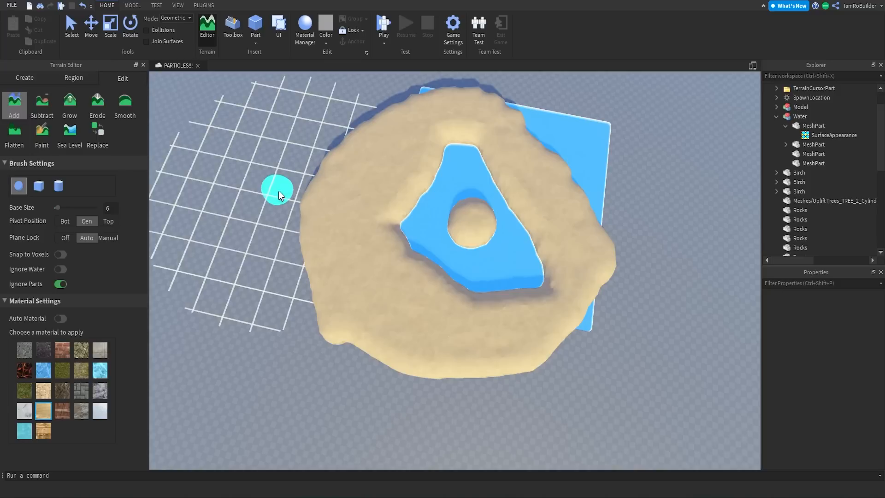
Close the terrain editor and move the Water model horizontally until it fills the opening in the sand ring
left_click(94, 28)
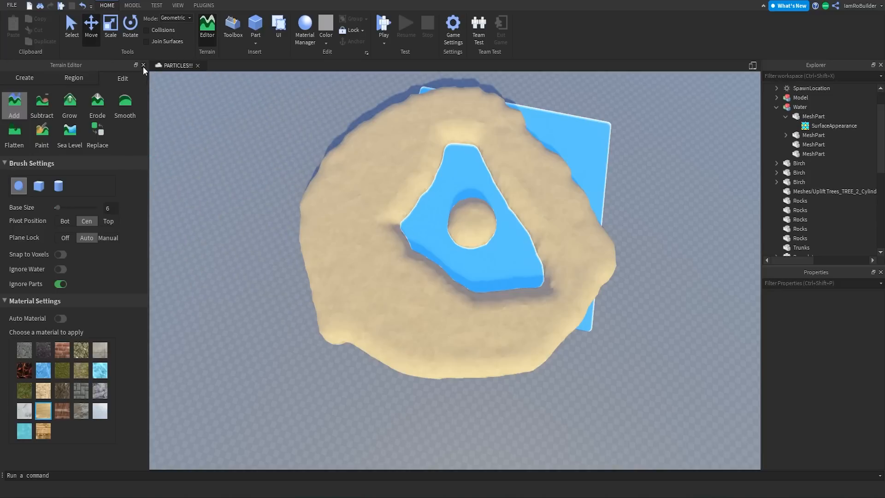
left_click(142, 65)
left_click(512, 145)
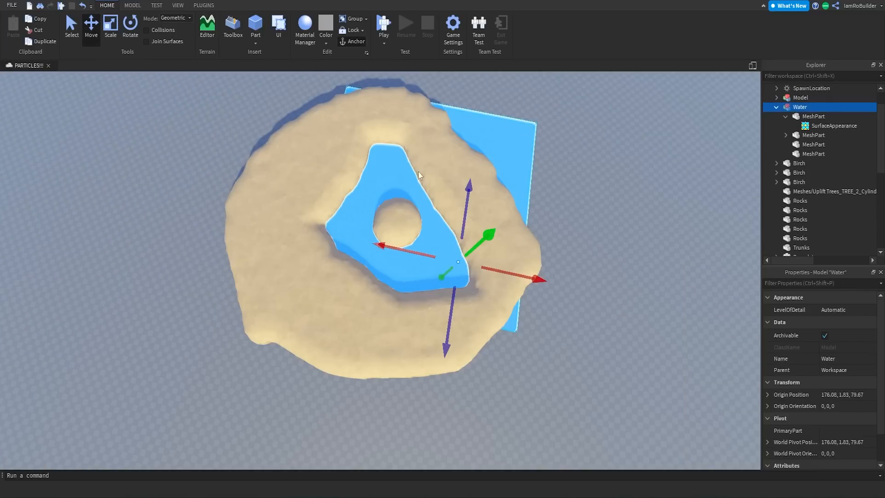
right_click_drag(418, 162, 430, 198)
scroll(430, 198, "up", 4)
scroll(430, 240, "down", 1)
left_click_drag(431, 262, 366, 252)
scroll(490, 209, "up", 5)
right_click_drag(490, 209, 463, 210)
scroll(464, 210, "down", 5)
left_click_drag(456, 199, 397, 216)
Raise the Water model to a height of 10.08 within the sand basin
left_click_drag(321, 159, 320, 147)
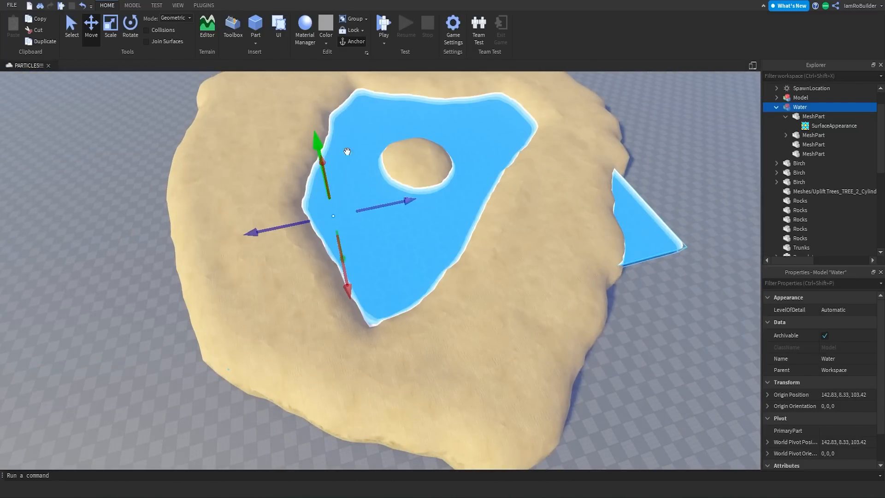
scroll(433, 149, "up", 4)
right_click_drag(432, 149, 388, 192)
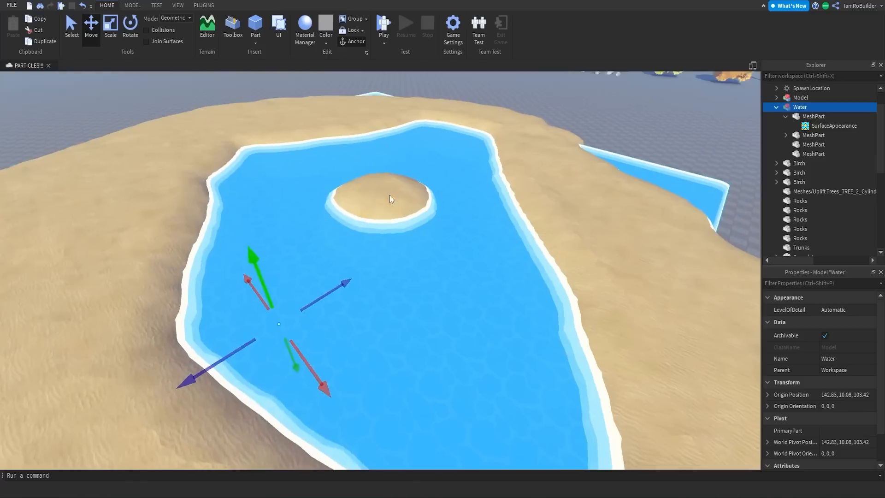
scroll(390, 199, "down", 5)
scroll(385, 198, "down", 3)
Extend the sand terrain outward over the pool corners that stick out, and close the terrain editor
left_click(207, 27)
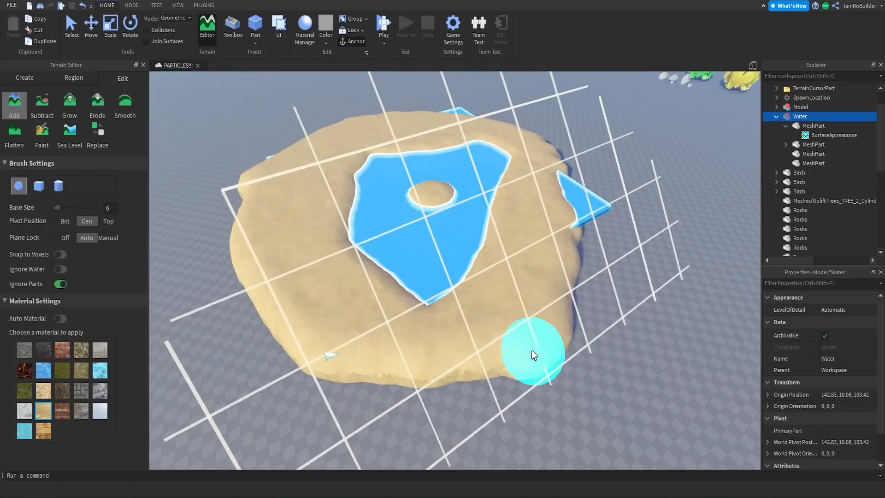
right_click_drag(532, 350, 563, 287)
scroll(540, 245, "up", 2)
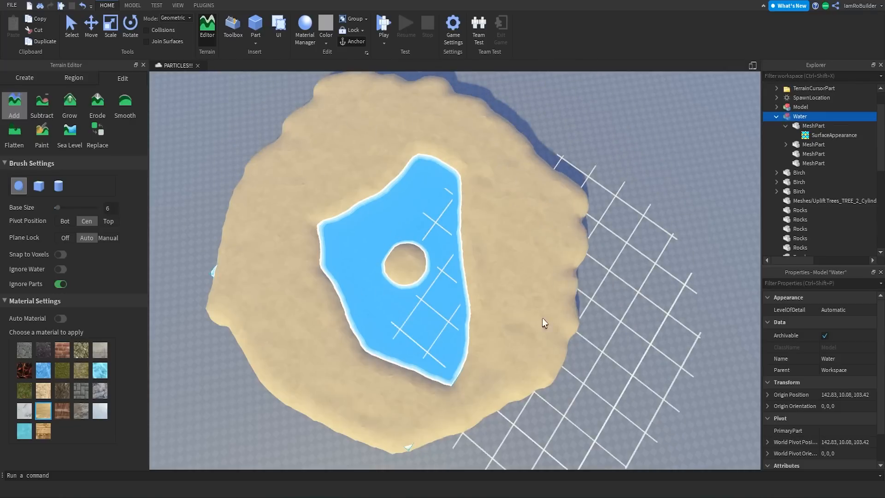
left_click(70, 26)
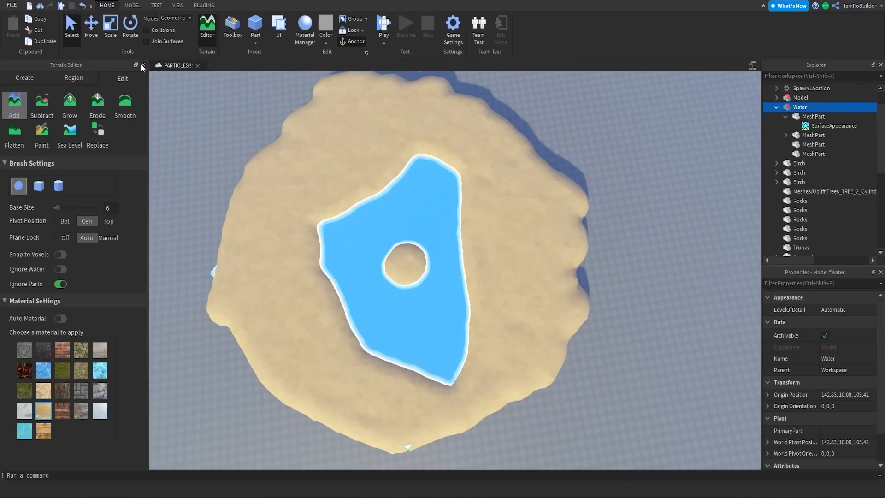
scroll(201, 170, "up", 5)
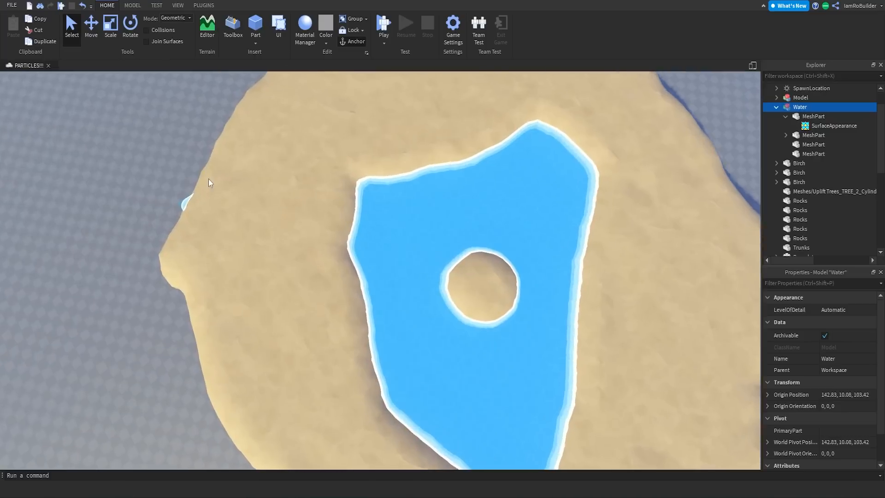
scroll(208, 179, "up", 4)
mouse_move(314, 217)
right_mouse_down()
mouse_move(313, 204)
mouse_move(314, 217)
right_mouse_up()
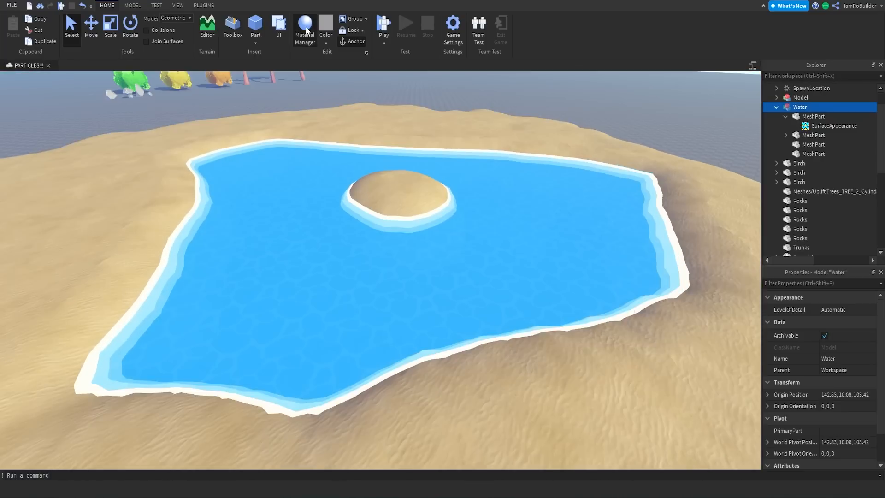
Open the Stylized sand variant among the Ground materials and examine its texture maps and additional settings
left_click(304, 27)
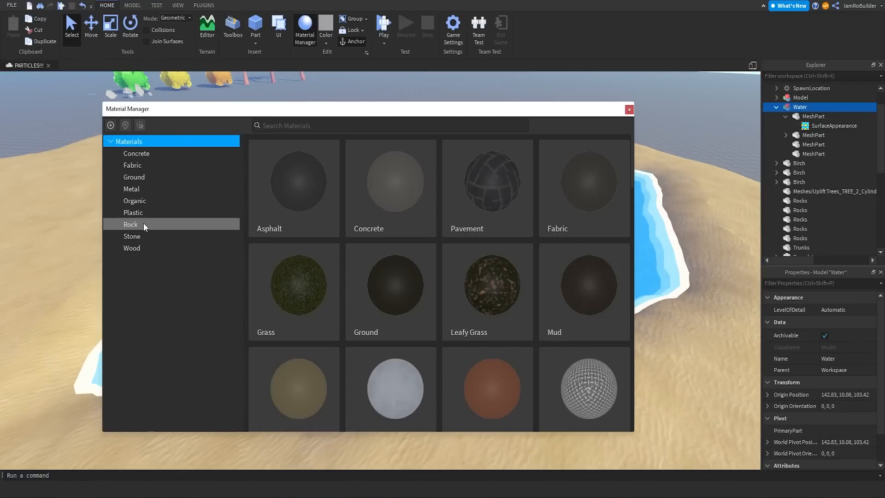
left_click(139, 177)
left_click(296, 283)
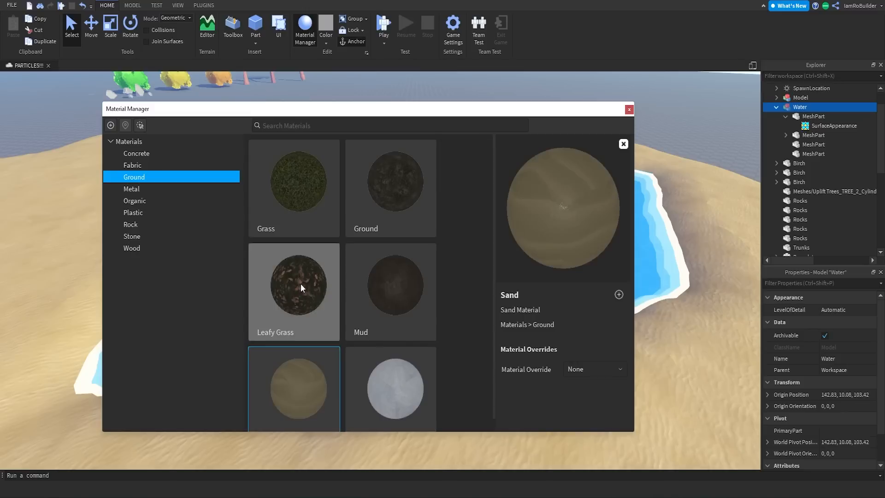
scroll(340, 230, "down", 1)
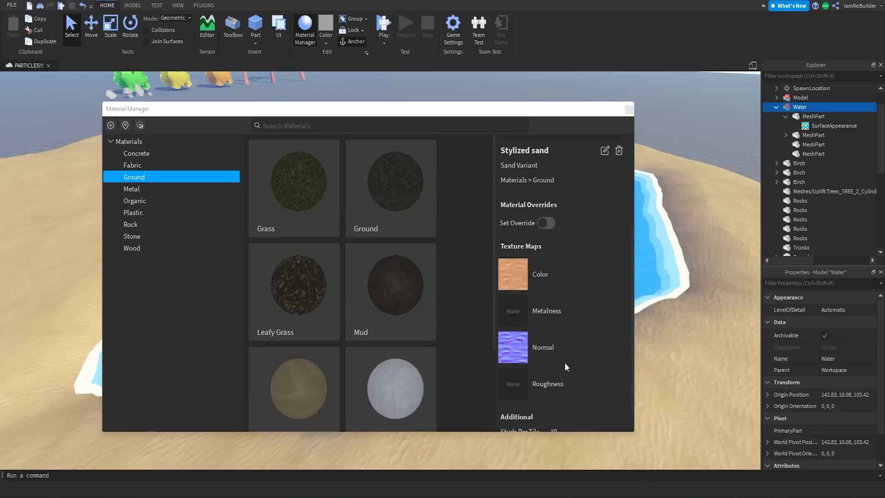
scroll(539, 378, "down", 1)
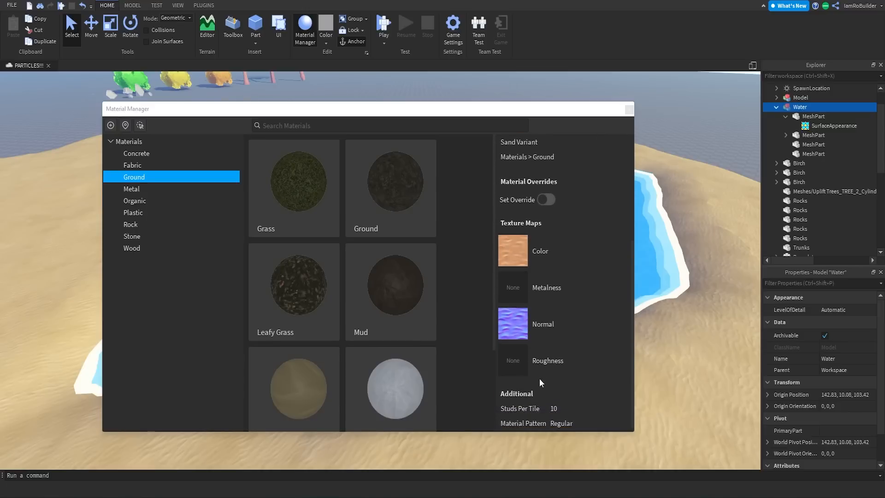
scroll(549, 354, "up", 5)
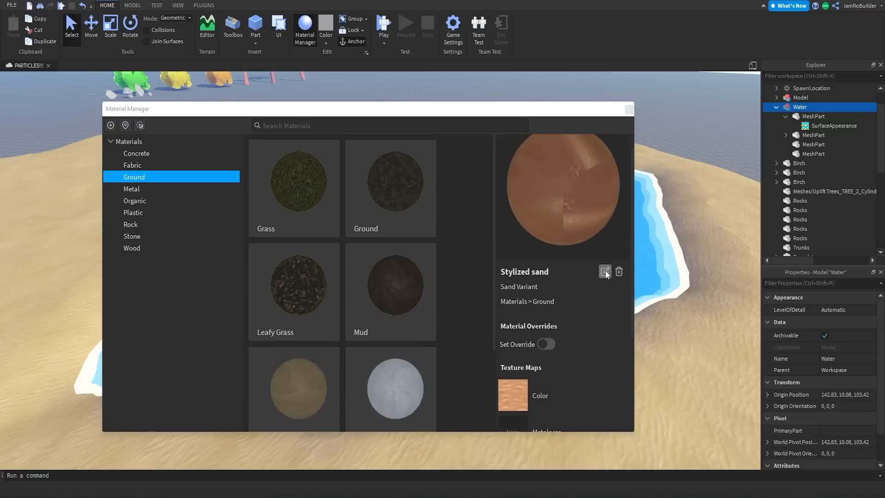
Enable the Stylized sand variant as the override for the Sand material and inspect the terrain around the water
left_click(605, 271)
left_click(601, 102)
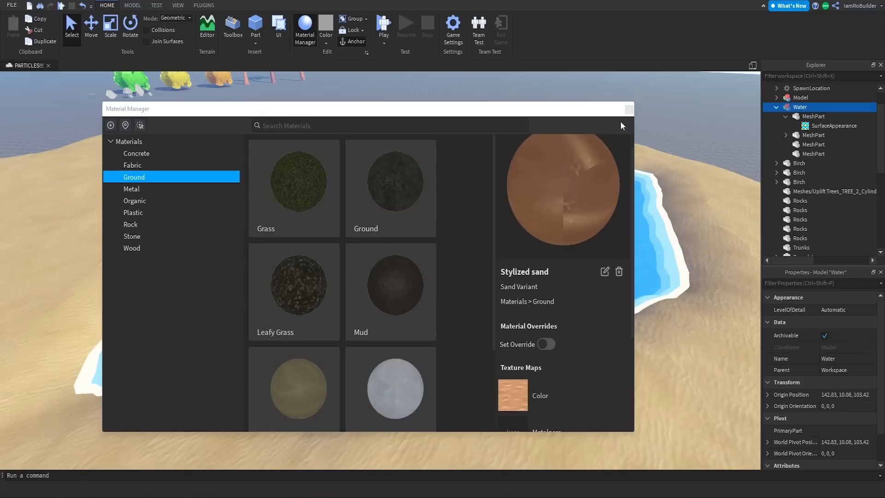
left_click(546, 345)
left_click(630, 111)
scroll(566, 241, "up", 4)
mouse_move(565, 243)
right_mouse_down()
mouse_move(549, 259)
mouse_move(552, 267)
mouse_move(555, 255)
right_mouse_up()
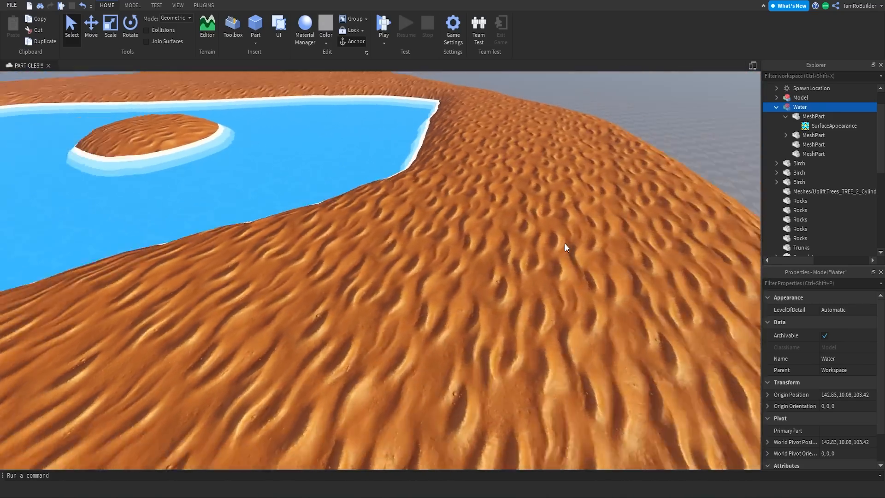
scroll(564, 243, "down", 5)
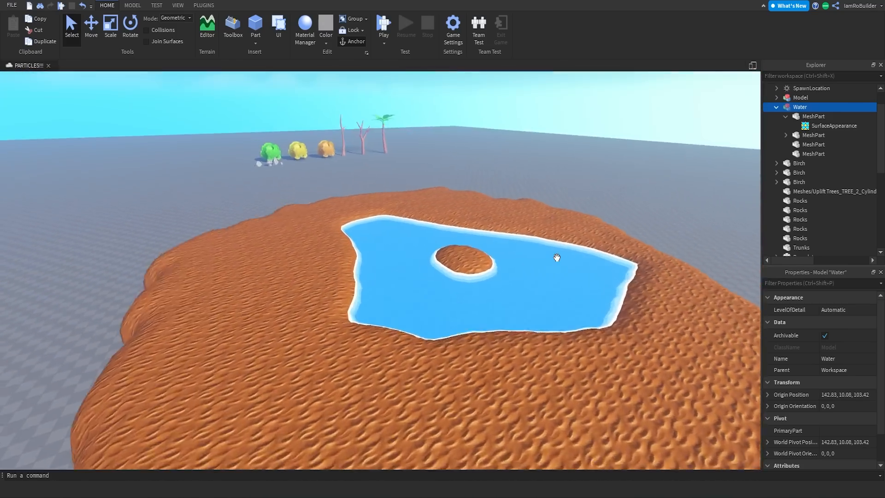
scroll(555, 255, "up", 3)
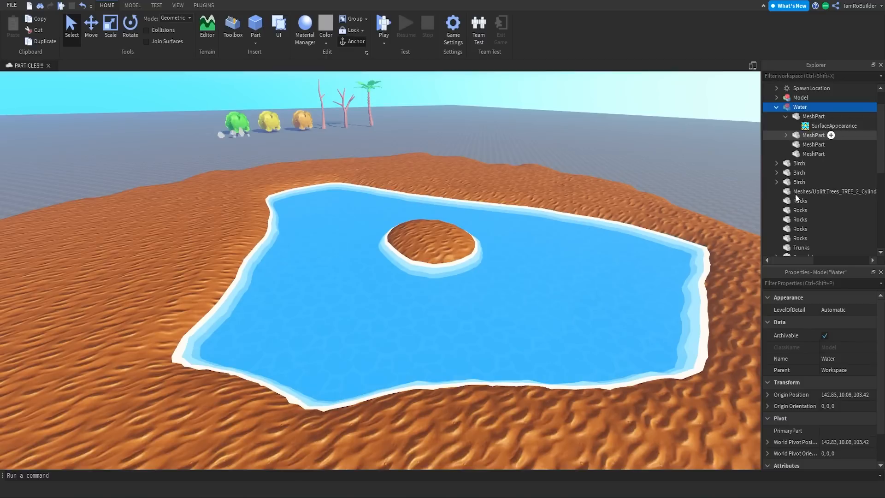
Open the Stylized sand variant for editing and clear its ColorMap
left_click(304, 31)
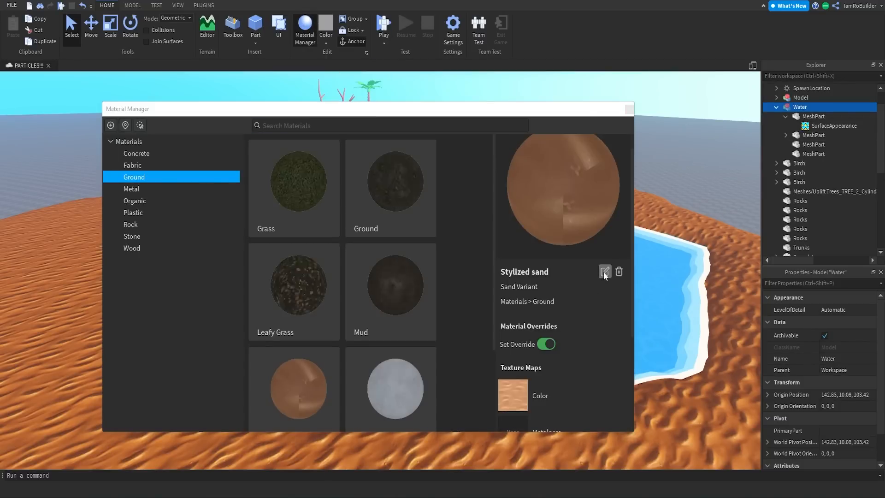
left_click(604, 272)
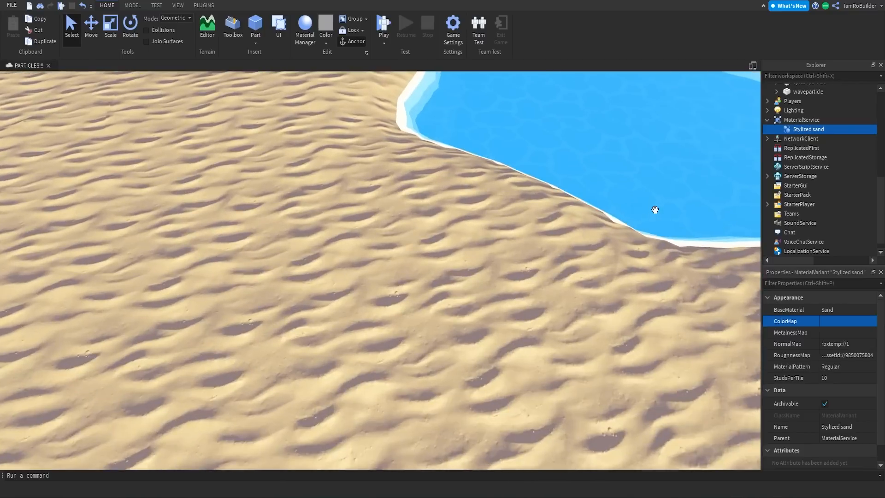
scroll(612, 197, "down", 10)
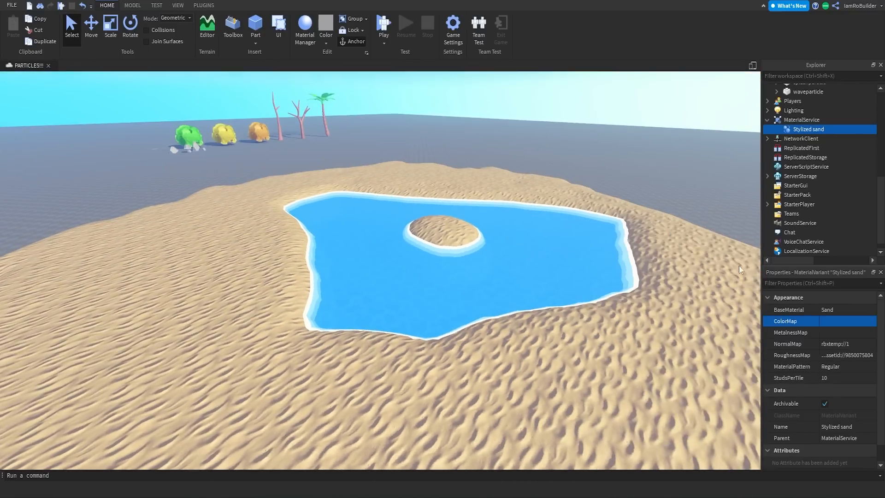
Set the Terrain's Sand material color to 181, 148, 91
key("w")
key("d")
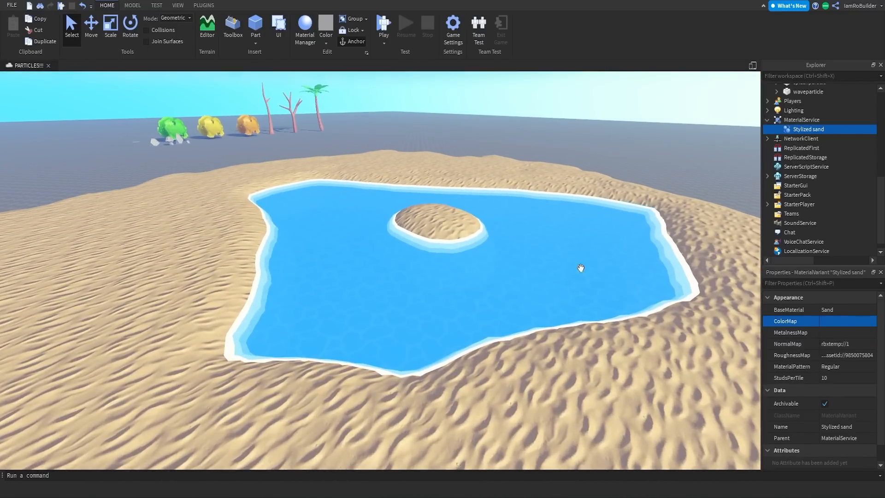
scroll(829, 175, "up", 10)
left_click(801, 107)
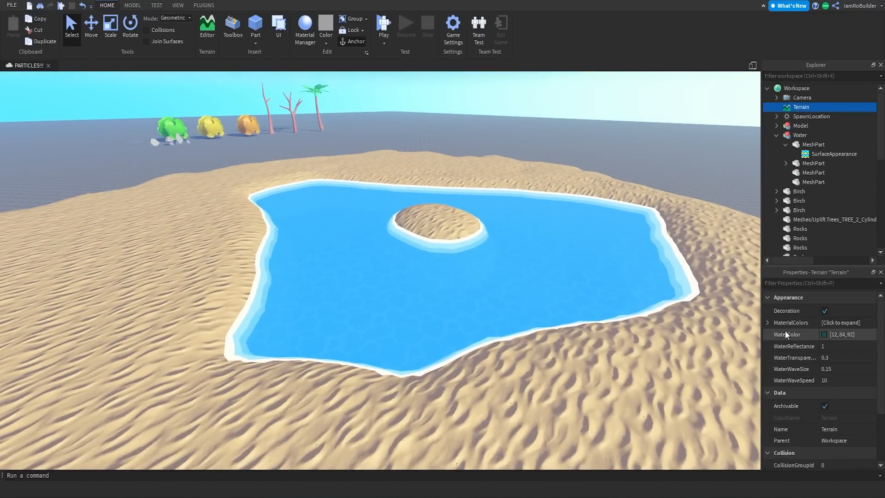
left_click(769, 323)
scroll(801, 395, "down", 5)
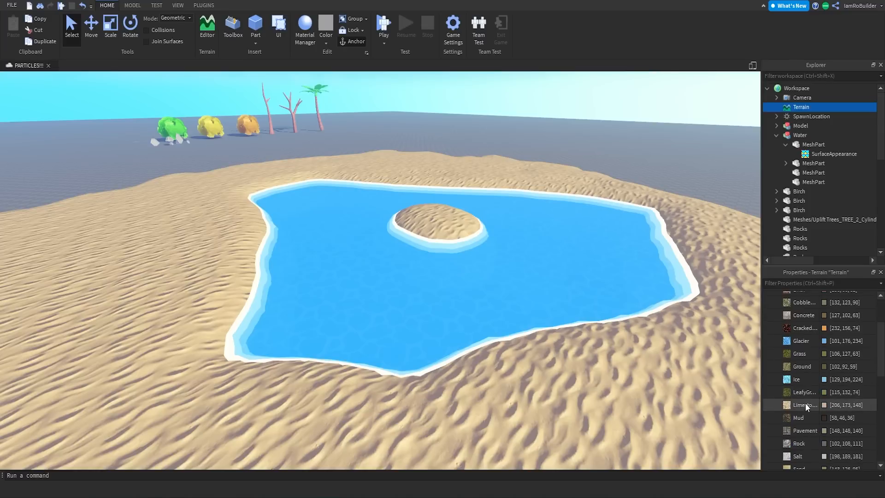
left_click(811, 399)
left_click_drag(501, 187, 526, 211)
left_click_drag(553, 205, 552, 191)
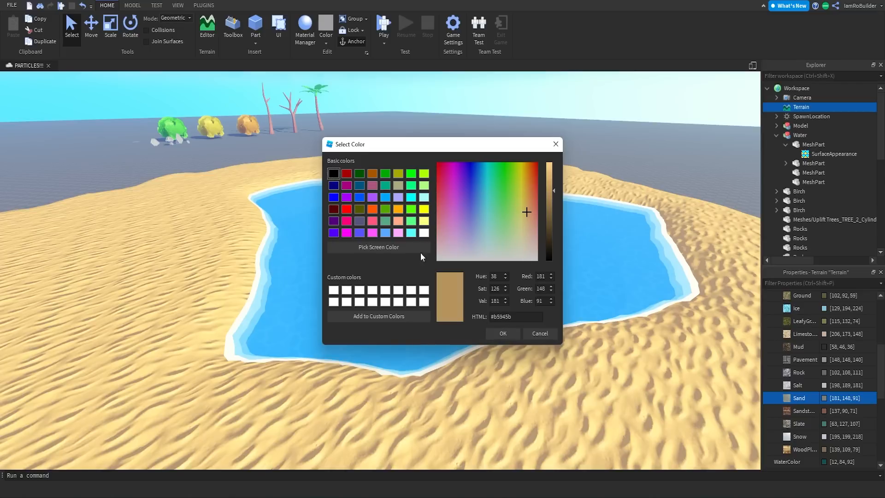
left_click(501, 334)
Scale up the Water model and reposition it so its edges fit within the sand terrain
right_click_drag(488, 208, 496, 219)
left_click(496, 219)
key("w")
left_click(527, 333)
mouse_move(527, 332)
right_mouse_down()
mouse_move(543, 318)
mouse_move(537, 322)
right_mouse_up()
scroll(537, 322, "down", 5)
key("d")
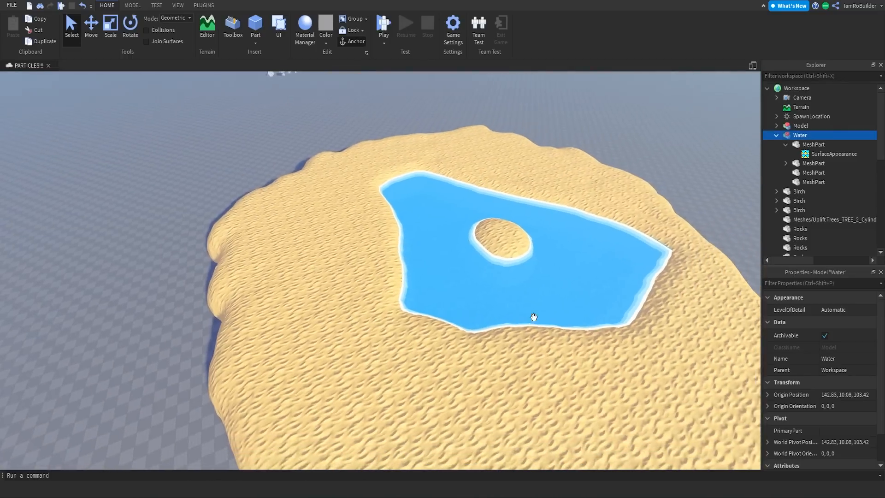
left_click(112, 33)
left_click_drag(396, 142, 427, 174)
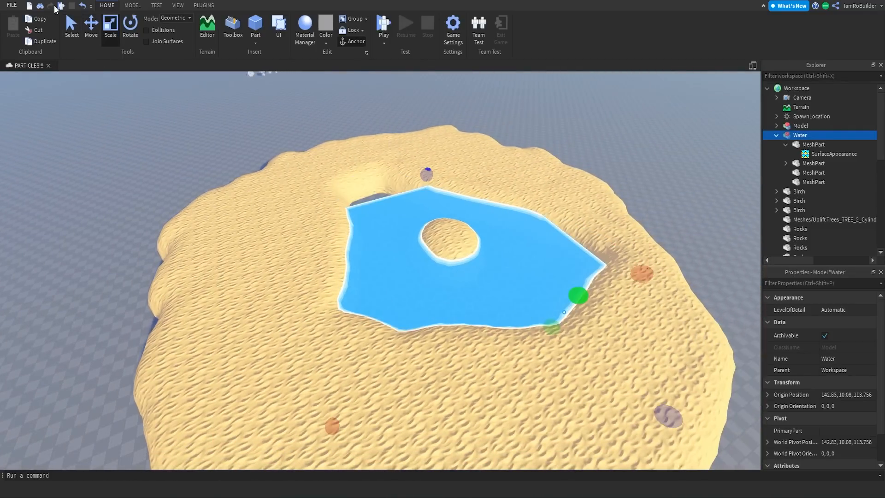
left_click(91, 29)
right_click_drag(536, 253, 549, 253)
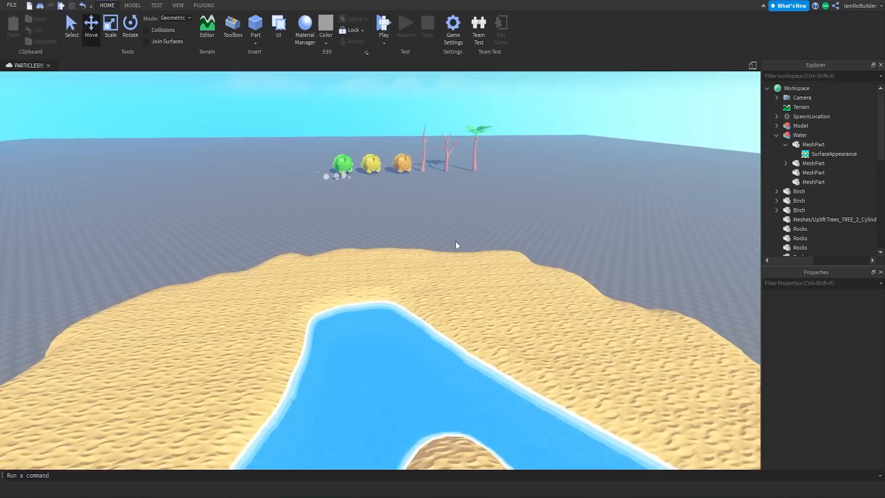
Copy two of the prepared rocks and bring the copies to the pool near the small sand island
right_click_drag(456, 245, 453, 219)
key("w")
key("s")
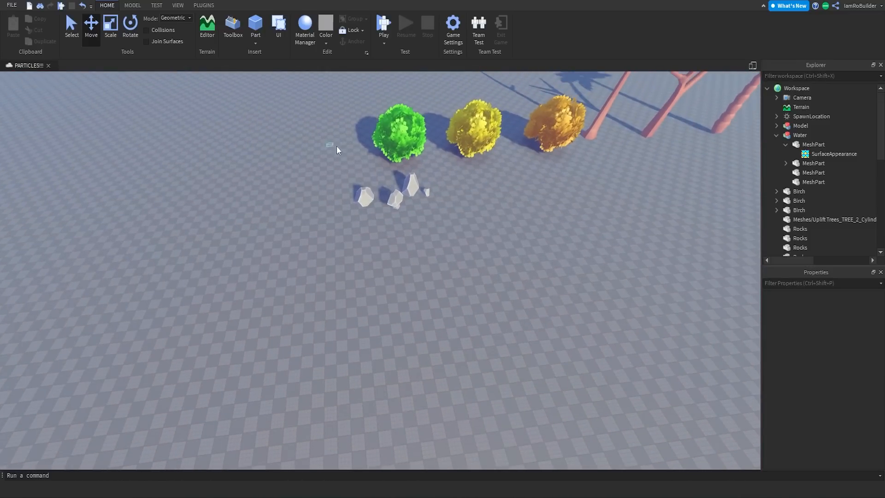
left_click(371, 194)
scroll(433, 215, "up", 6)
right_click_drag(433, 215, 429, 224)
left_click(429, 224)
left_click(382, 217)
key("a")
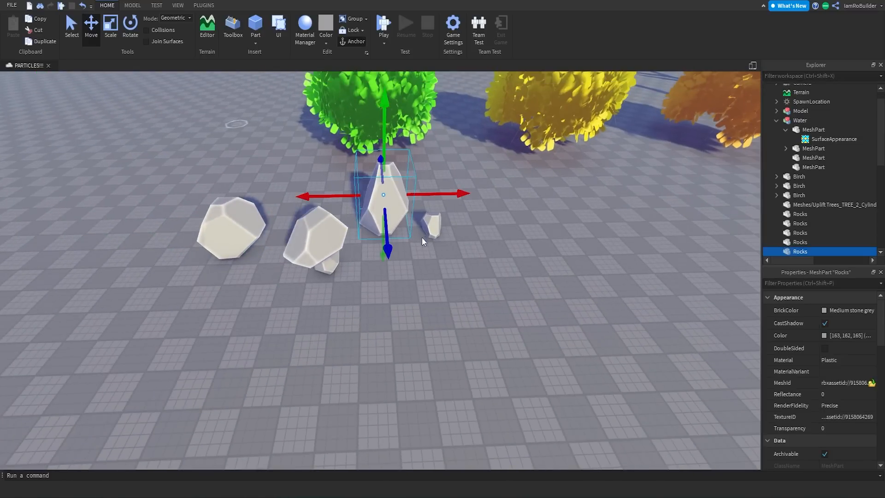
left_click(234, 221)
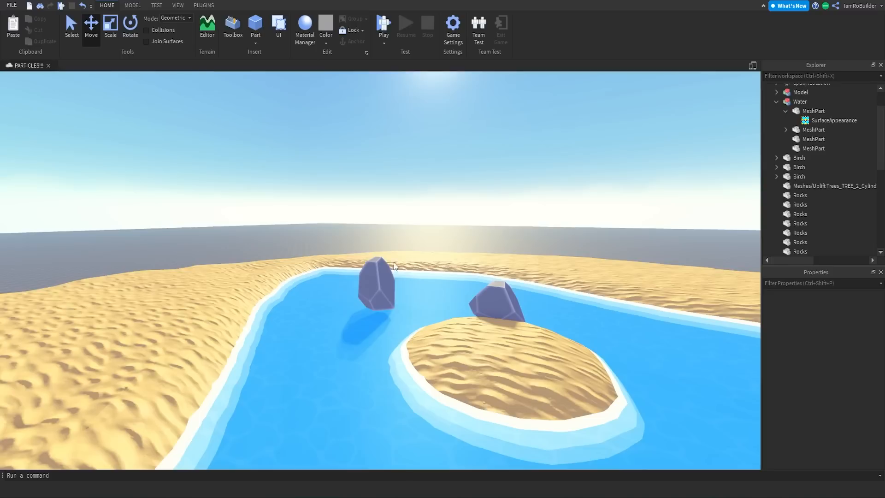
Lower the tall rock into the water and place the wider rock partly sunk at the pool's shoreline
left_click(376, 284)
left_click_drag(376, 240, 377, 269)
left_click(489, 307)
right_click_drag(490, 307, 434, 313)
left_click_drag(350, 356, 484, 329)
key("f")
right_click_drag(483, 329, 414, 277)
left_click_drag(368, 234, 374, 199)
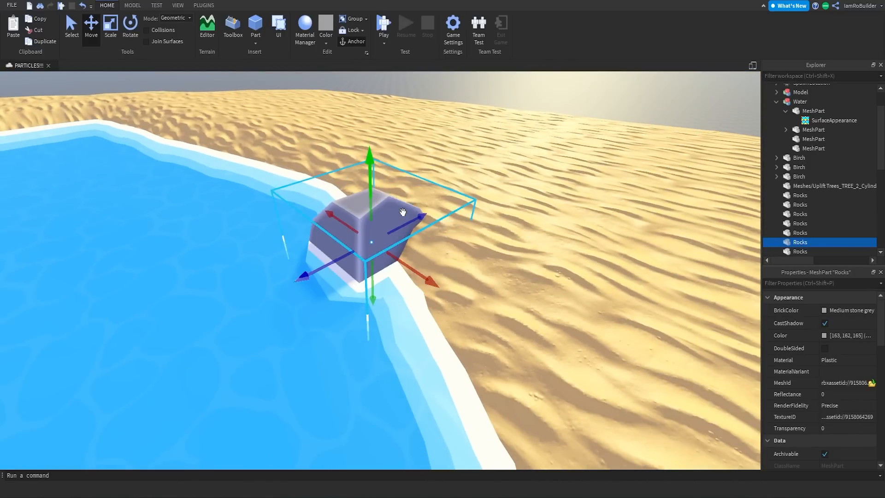
Duplicate the shoreline rock and place the copy on the opposite edge of the pool
scroll(404, 211, "down", 10)
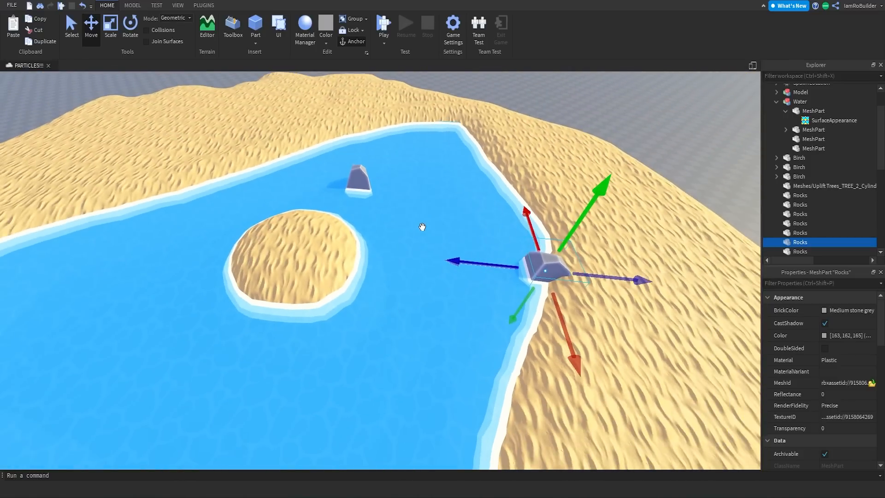
key("ctrl+d")
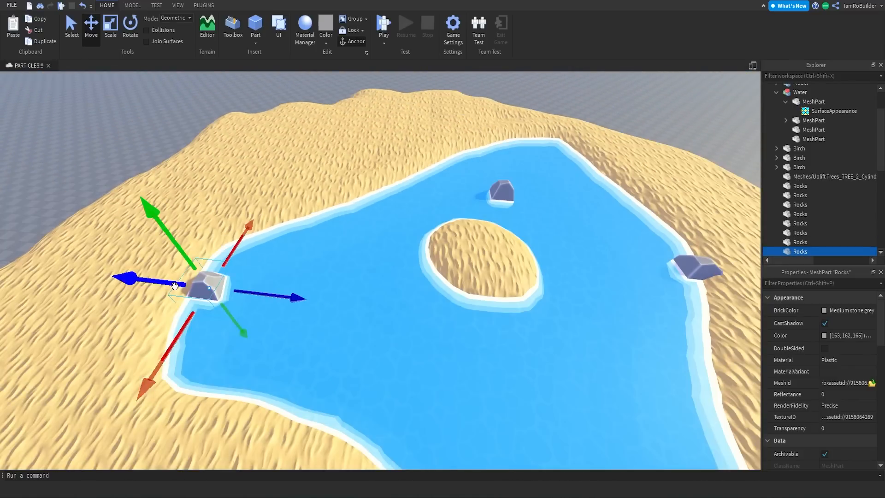
left_click_drag(171, 283, 162, 282)
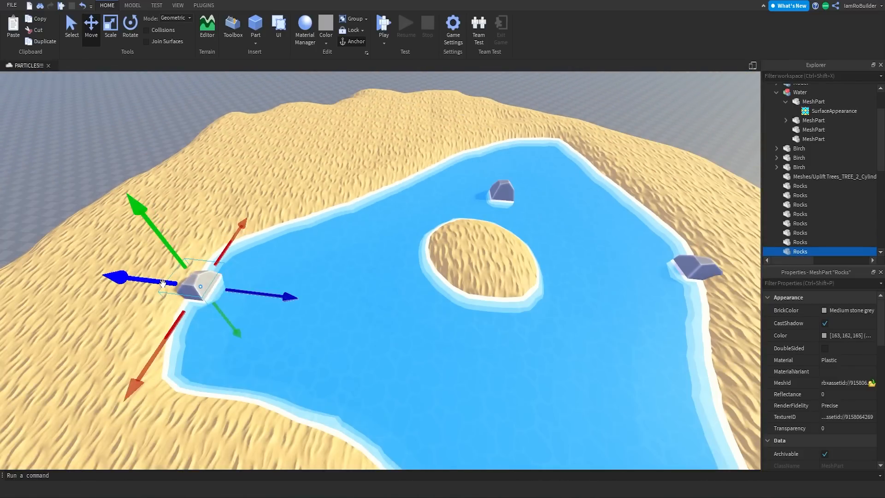
left_click(218, 173)
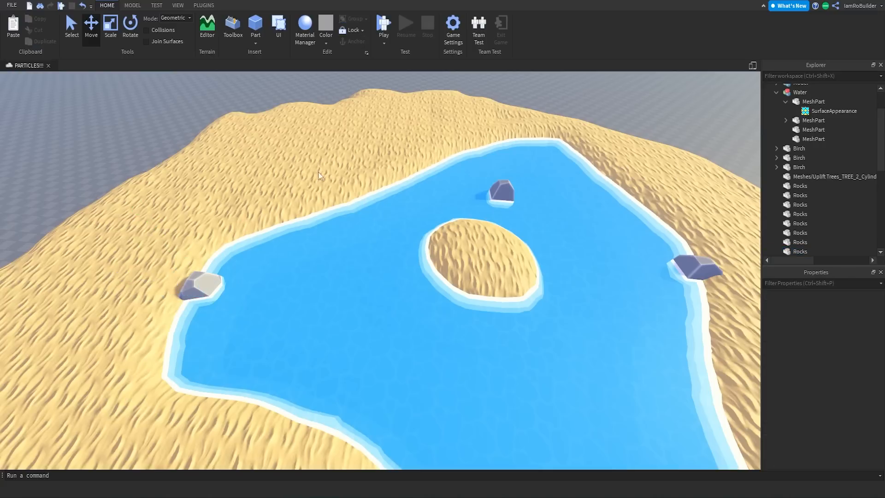
Duplicate the tall rock standing in the water and place the copy near another corner of the pool
left_click(503, 188)
key("ctrl+d")
left_click_drag(516, 259, 497, 340)
right_click_drag(498, 272, 500, 274)
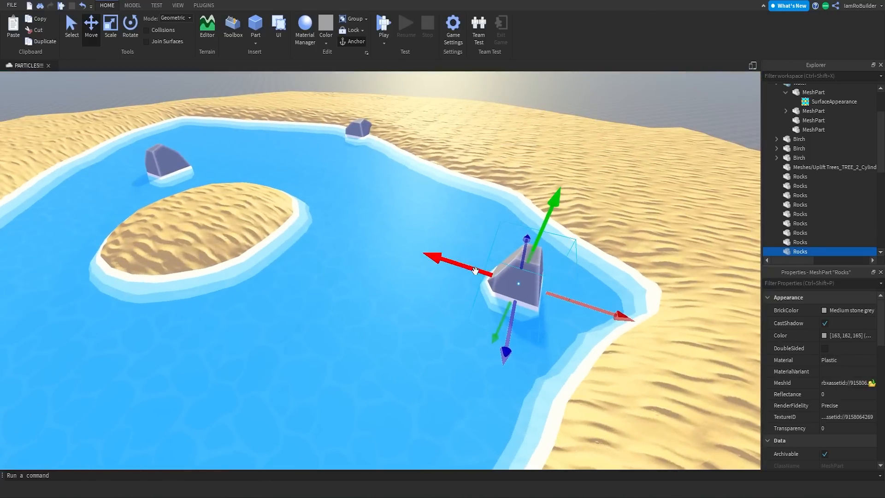
left_click_drag(476, 272, 456, 264)
right_click_drag(444, 166, 413, 142)
left_click(441, 151)
Select the splashparticle and waveparticle parts together and move them over to the sand island
scroll(442, 151, "down", 4)
key("w")
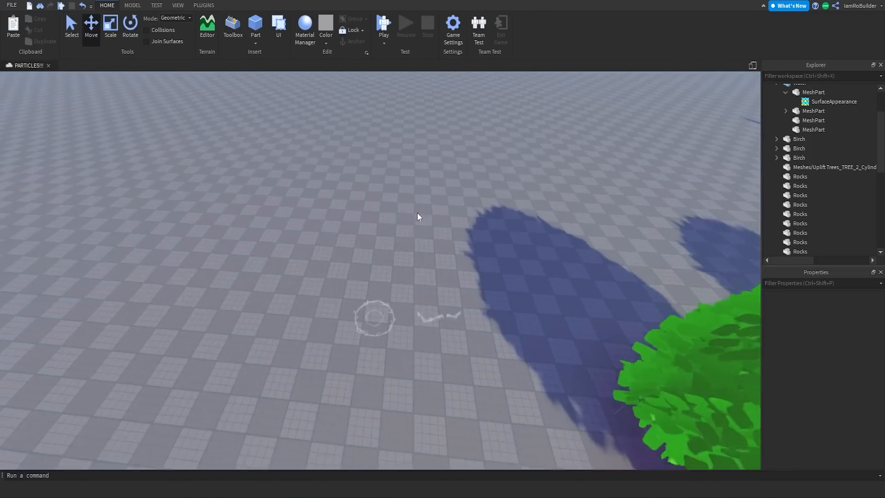
left_click_drag(356, 286, 505, 368)
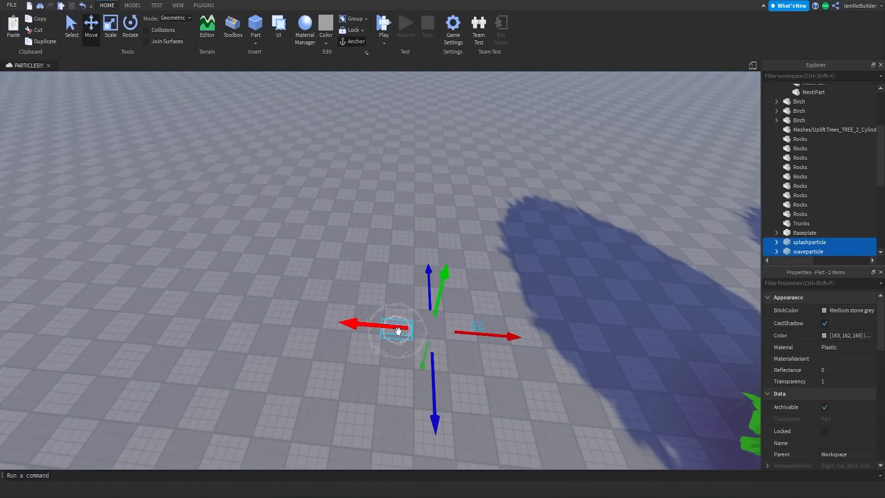
left_click_drag(407, 335, 438, 395)
right_click_drag(407, 336, 439, 395)
left_click_drag(439, 395, 438, 356)
right_click_drag(438, 395, 439, 355)
key("w")
left_click_drag(438, 355, 392, 292)
right_click_drag(389, 275, 392, 292)
left_click_drag(392, 293, 366, 273)
right_click_drag(391, 292, 407, 314)
Position the splashparticle at the waterline around the base of the nearest tall rock
left_click(387, 295)
left_click_drag(403, 313, 303, 330)
right_click_drag(308, 328, 304, 329)
left_click_drag(303, 330, 294, 314)
right_click_drag(303, 330, 294, 314)
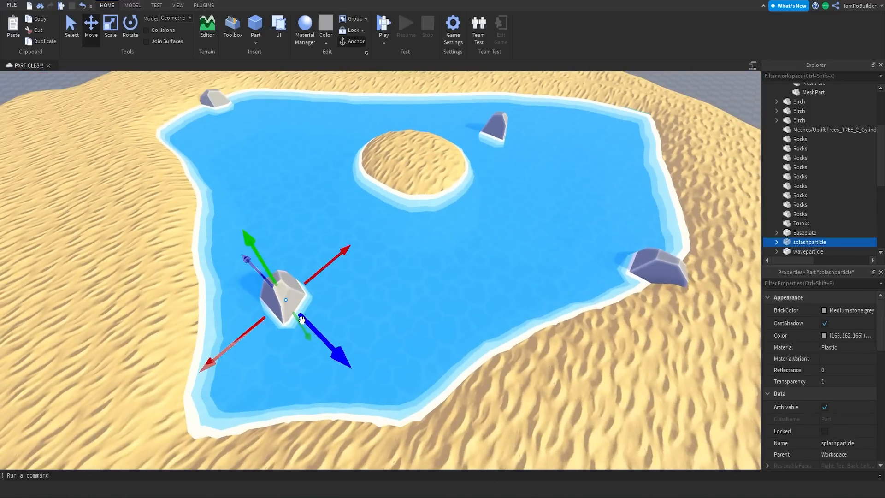
key("f")
left_click_drag(381, 237, 366, 249)
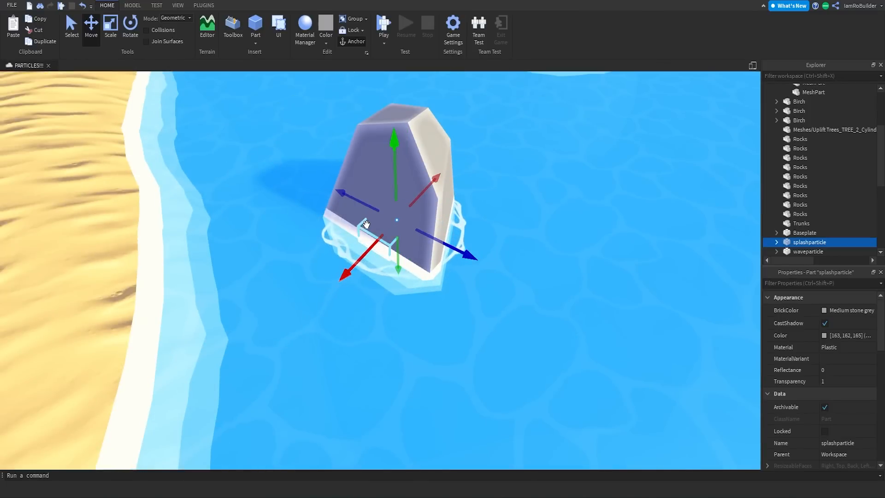
Enlarge the splash emitter's particles by raising both ends of its Size curve, with an end value of 7.44
left_click(115, 30)
scroll(501, 247, "down", 5)
left_click(501, 247)
right_click_drag(501, 246, 501, 247)
key("w")
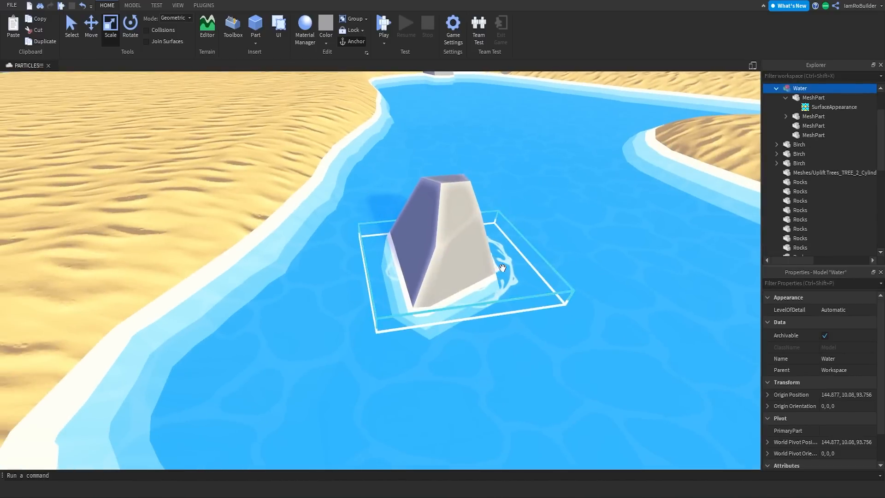
left_click(500, 247)
scroll(821, 199, "down", 2)
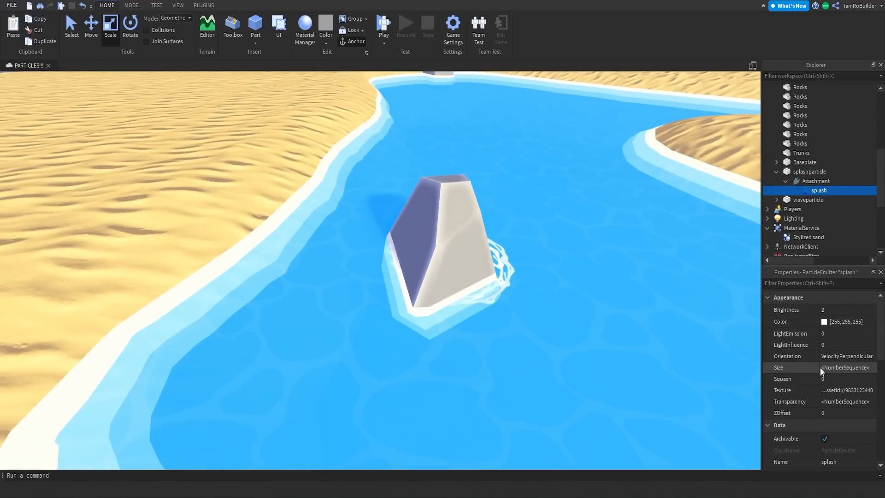
left_click(821, 368)
left_click(868, 368)
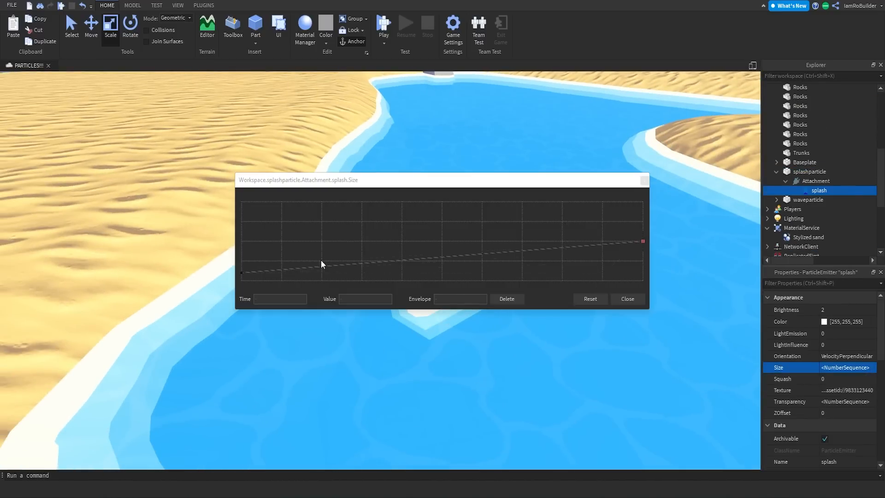
left_click_drag(241, 272, 240, 251)
left_click(643, 241)
left_click_drag(643, 241, 643, 221)
left_click_drag(573, 180, 415, 138)
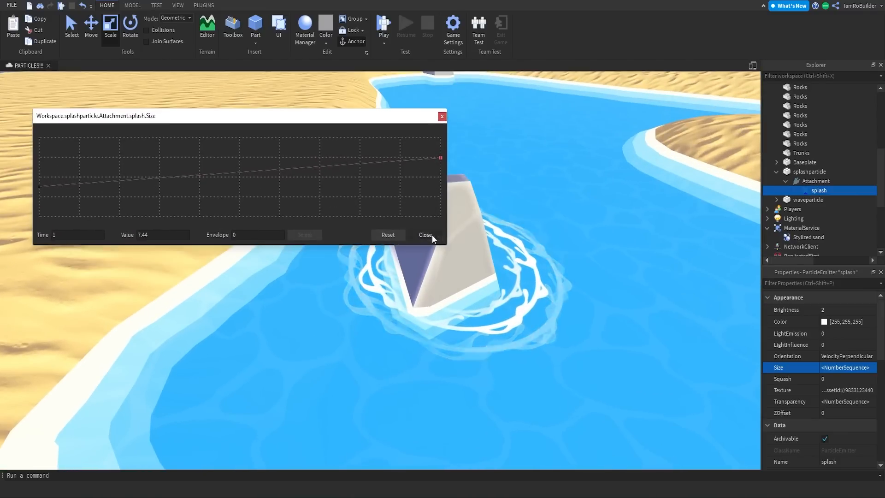
left_click(432, 234)
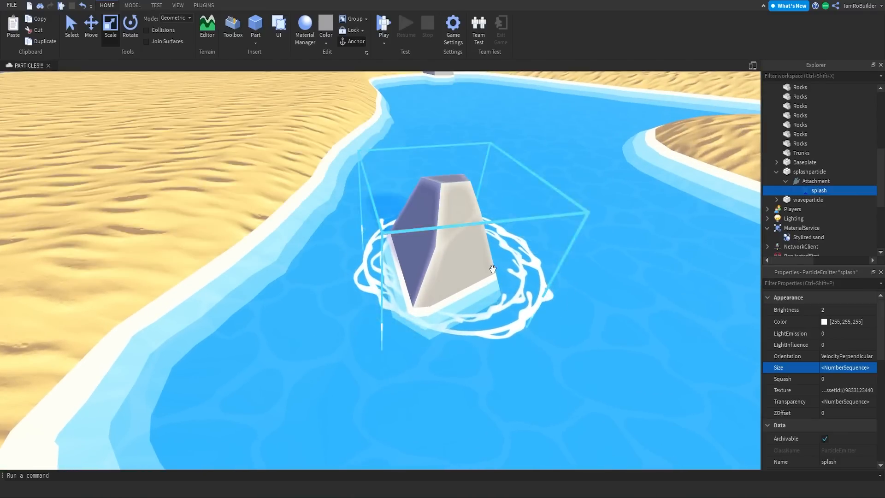
Duplicate the splashparticle three times and place the copies around the other rocks in the pool
left_click(487, 258)
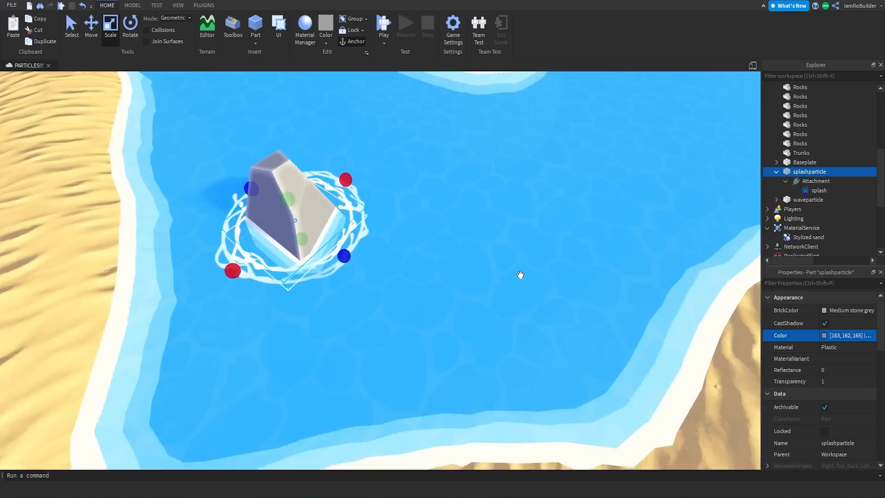
scroll(520, 275, "down", 3)
left_click(91, 27)
key("ctrl+d")
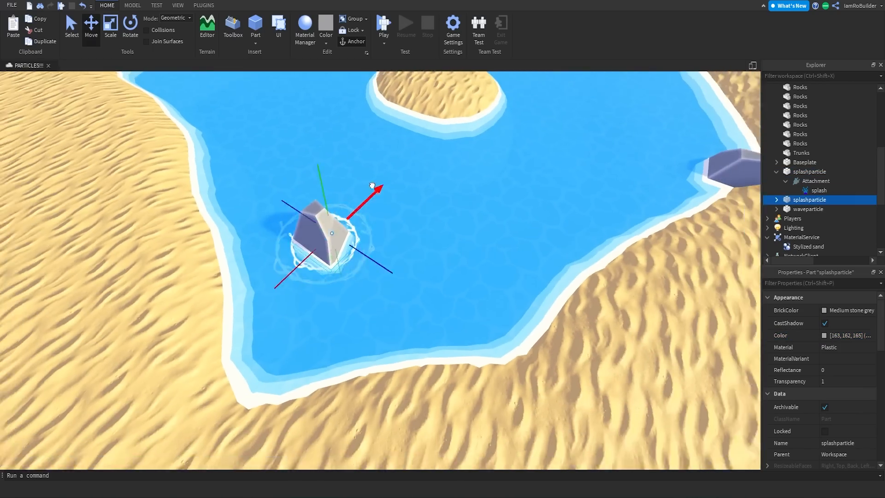
left_click_drag(375, 188, 421, 98)
scroll(427, 129, "down", 4)
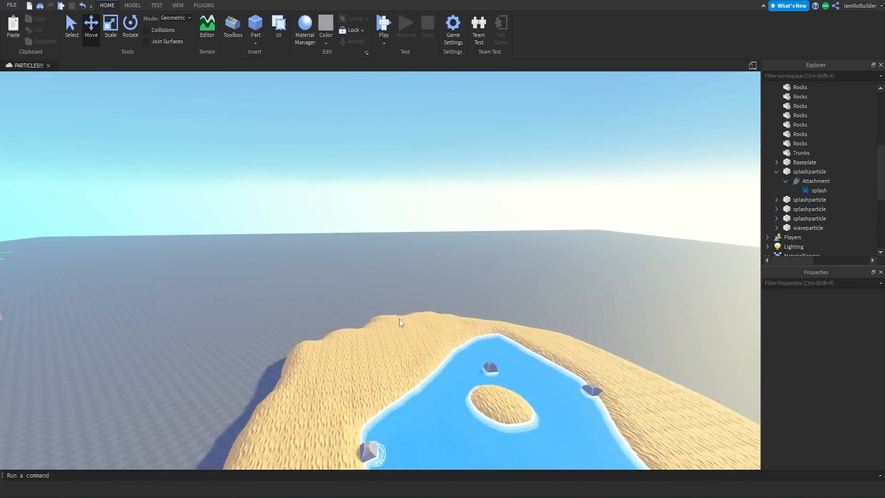
scroll(399, 318, "up", 10)
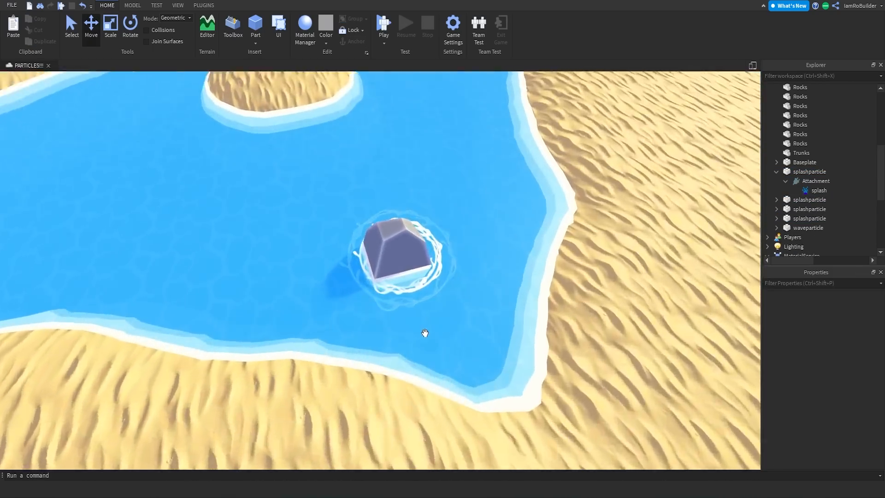
Move the waveparticle from the sand beside the pool onto the open water
right_click_drag(425, 333, 438, 305)
key("w")
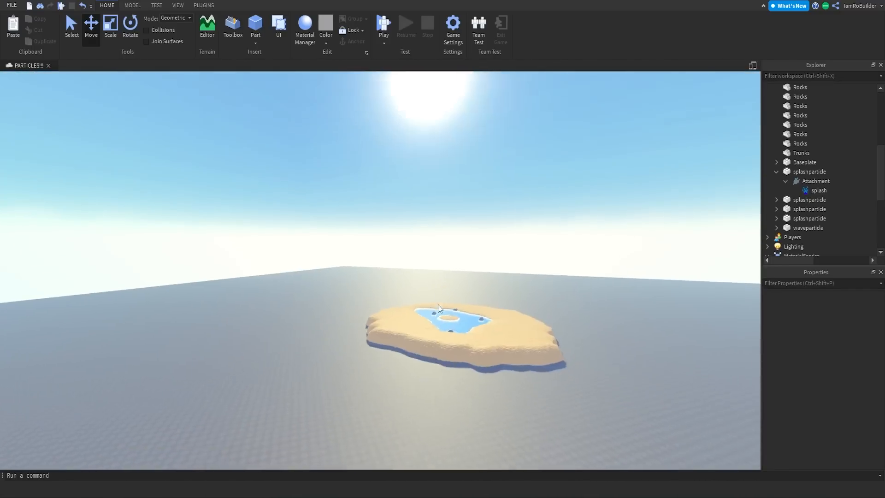
scroll(438, 306, "up", 3)
right_click_drag(438, 306, 438, 305)
key("w")
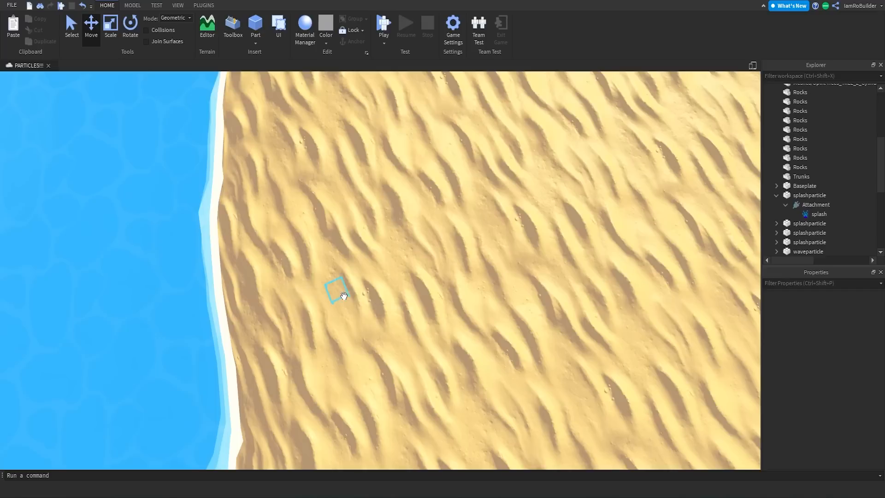
left_click(333, 289)
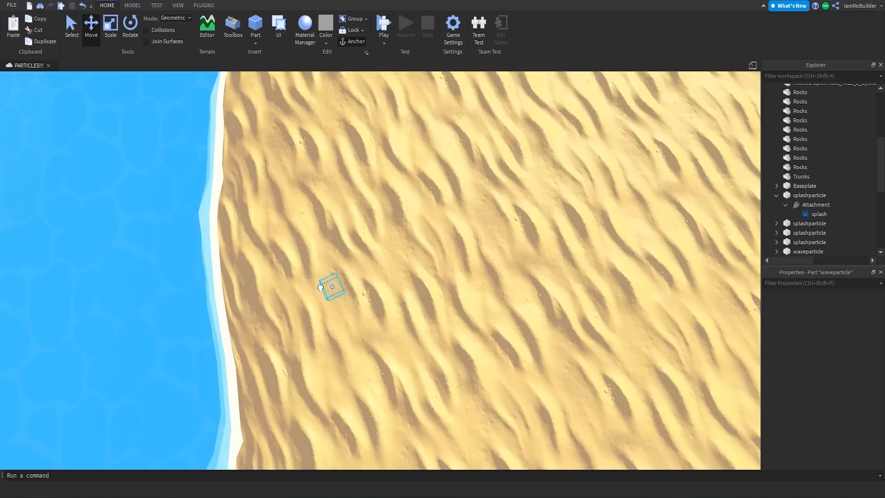
left_click_drag(334, 290, 292, 255)
key("a")
right_click_drag(377, 223, 386, 235)
key("s")
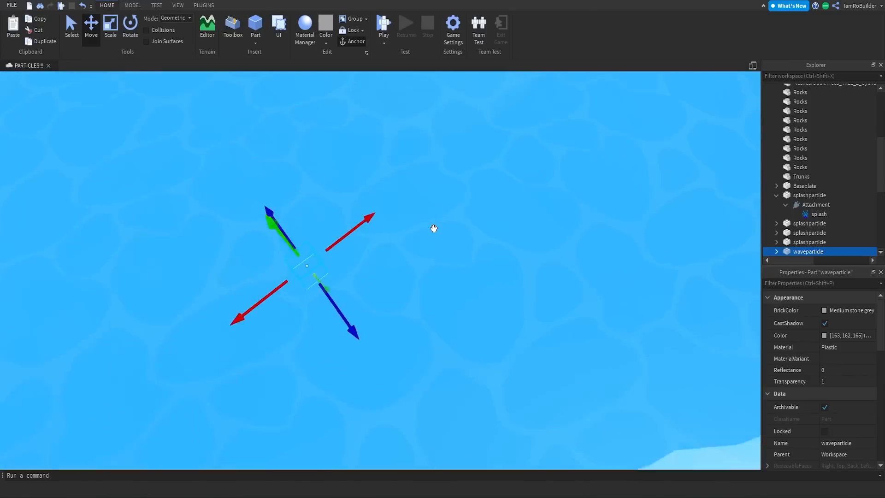
Move the waveparticle to the shoreline of the small sand mound in the middle of the pool
scroll(434, 228, "up", 1)
scroll(434, 229, "down", 8)
right_click_drag(434, 229, 434, 229)
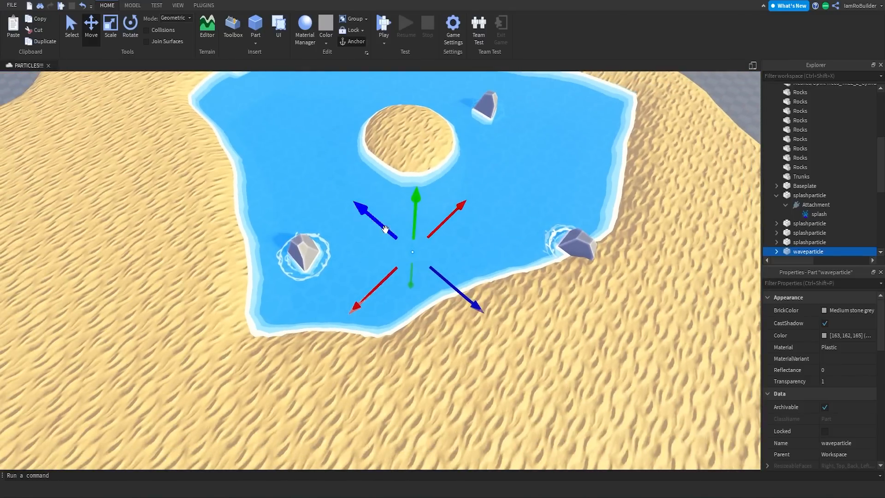
left_click_drag(384, 231, 339, 164)
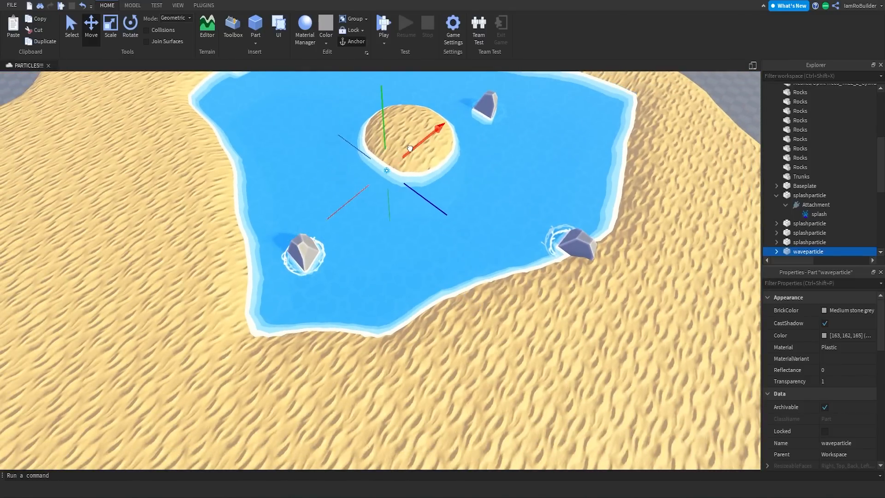
scroll(409, 149, "up", 5)
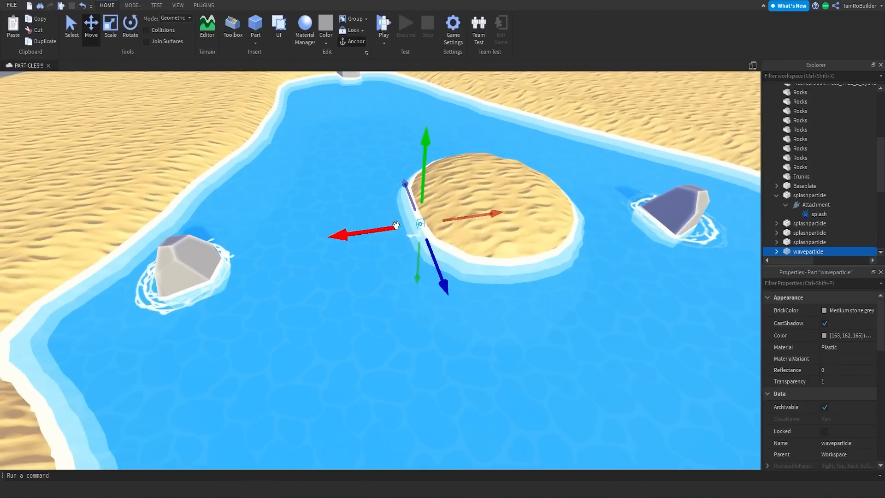
right_click_drag(448, 222, 447, 222)
key("w")
key("a")
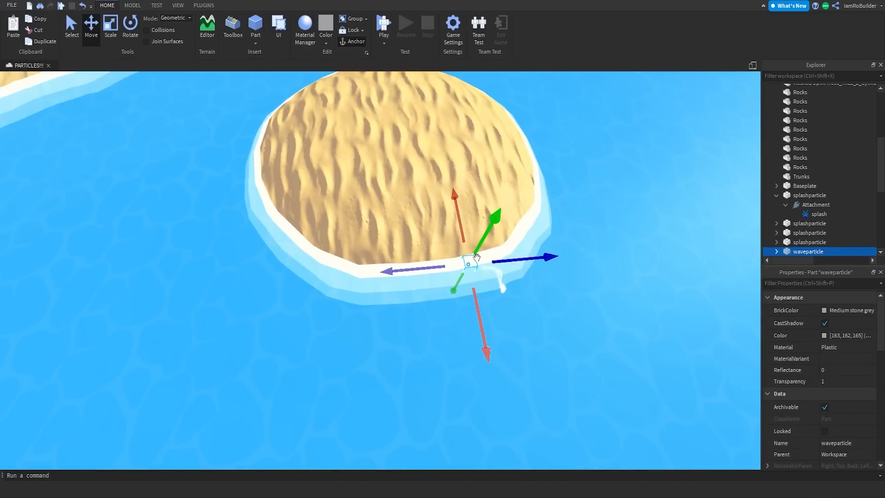
Duplicate the waveparticle several times and spread the copies around the sand mound and across the pool
key("ctrl+d")
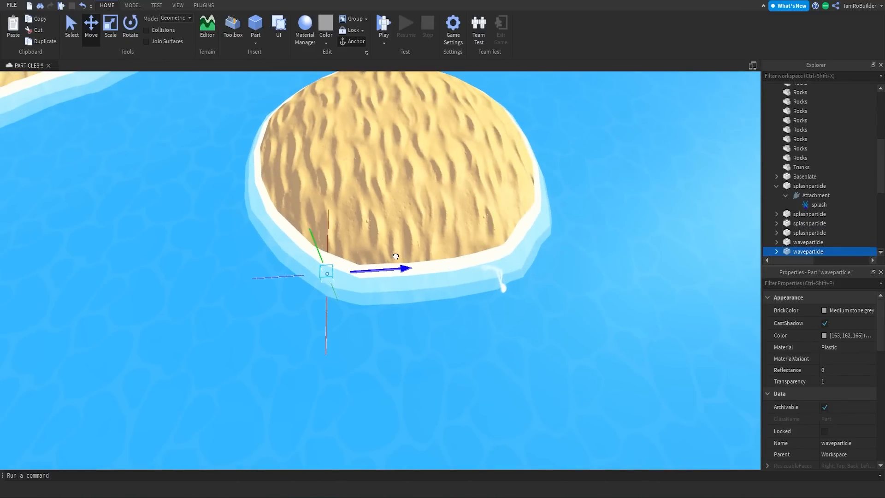
left_click_drag(324, 325, 322, 313)
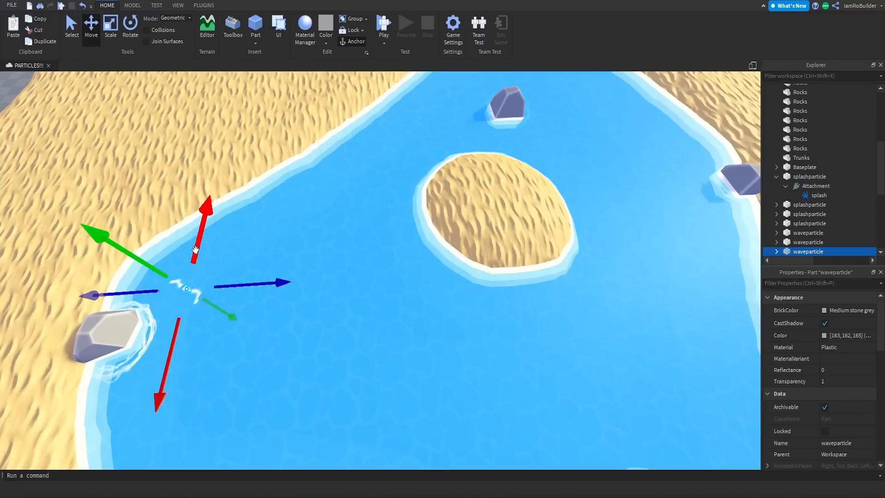
left_click_drag(207, 288, 280, 247)
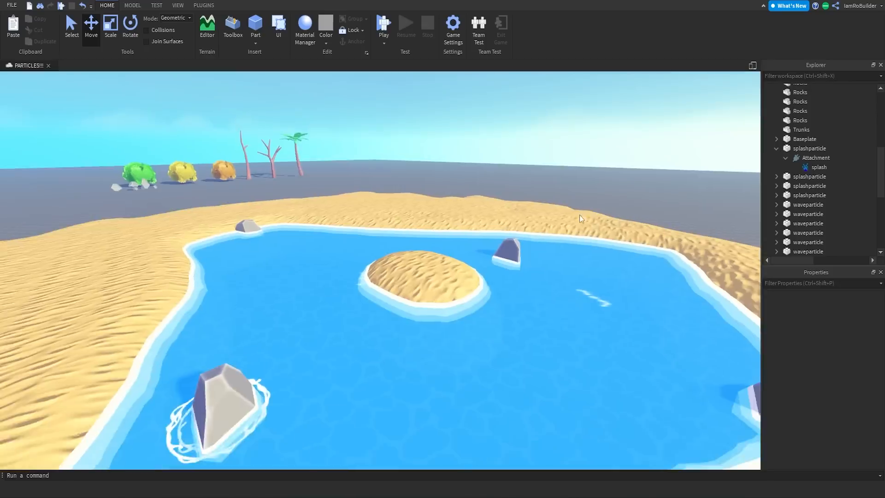
Examine the pool with its wave and splash particles, the cliffs and the part behind the waterfall from several angles
right_click_drag(580, 215, 576, 219)
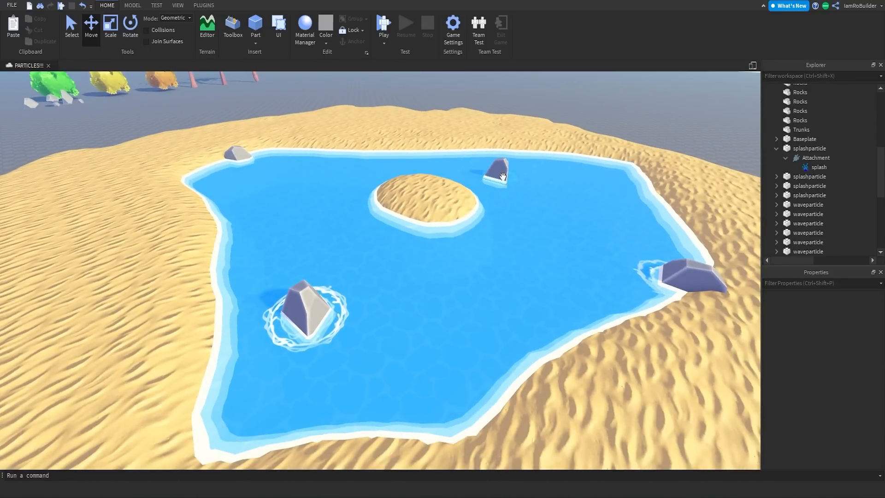
right_click_drag(462, 349, 336, 253)
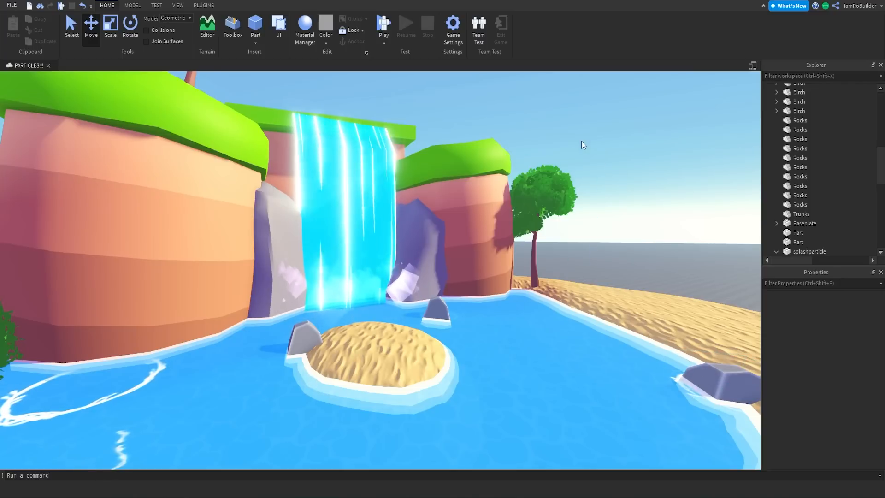
key("w")
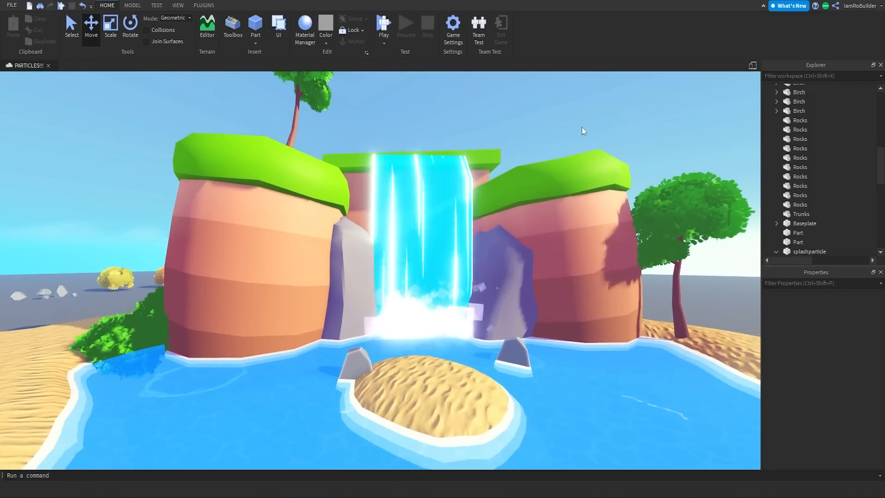
left_click(385, 154)
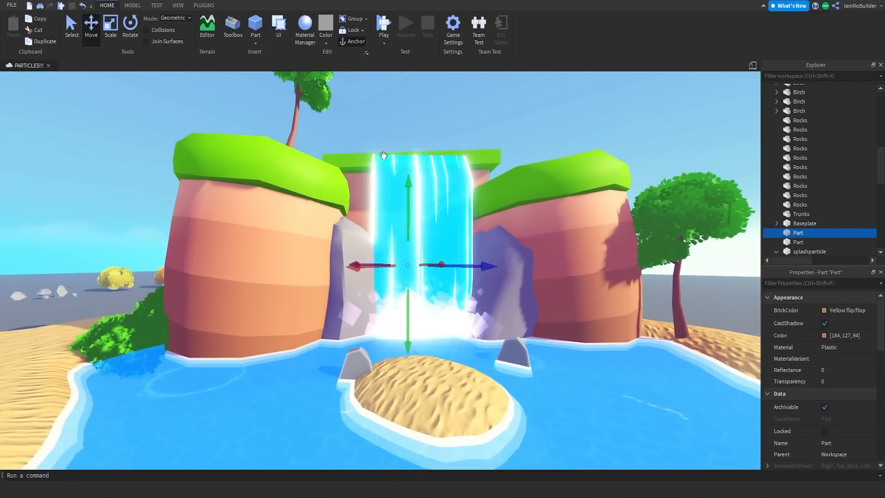
left_click_drag(409, 184, 409, 186)
left_click(400, 134)
right_click_drag(401, 134, 419, 159)
key("s")
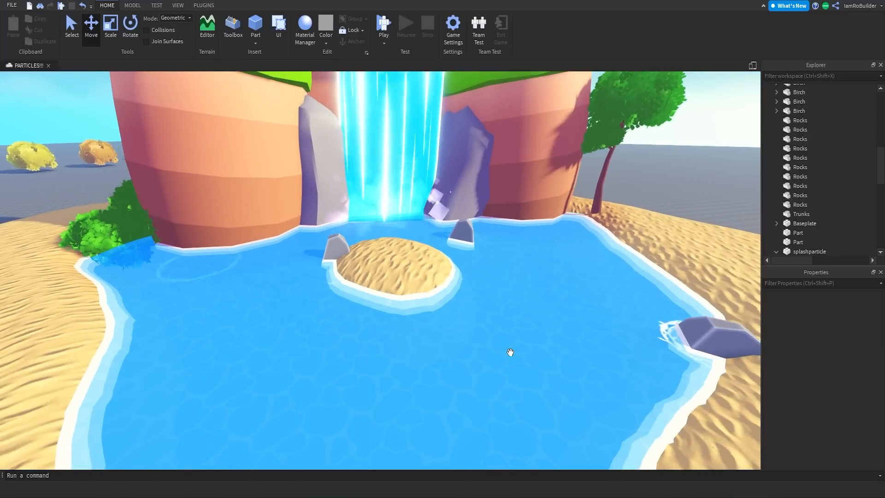
right_click_drag(483, 296, 452, 263)
key("w")
left_click(449, 254)
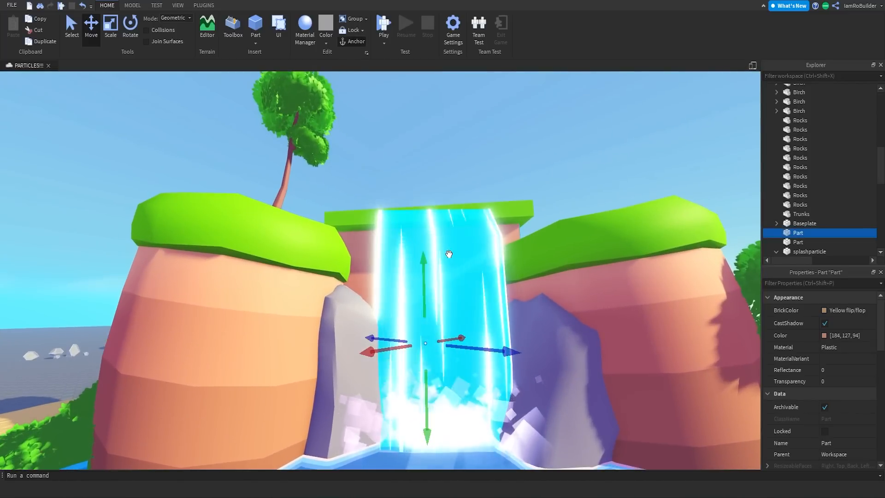
key("s")
right_click_drag(445, 227, 406, 210)
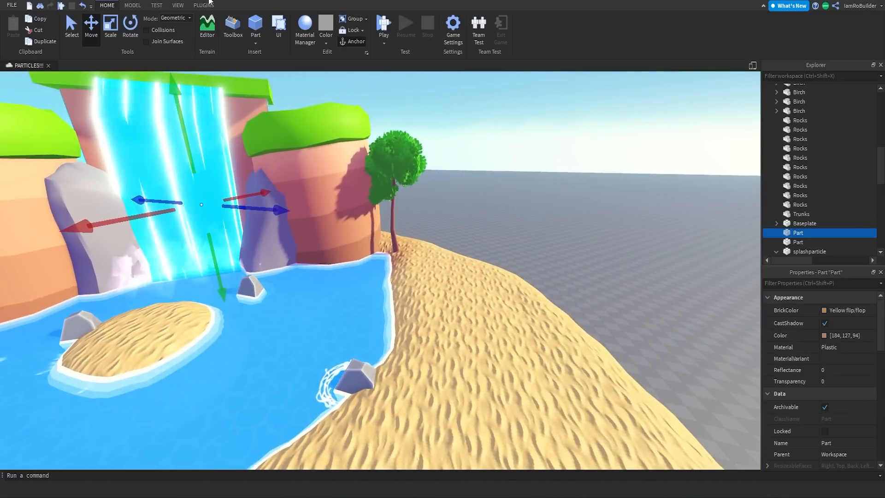
Generate a Subtle-style waterfall with Waterfall Generator, running from the grassy top of the cliff's back wall down to the sand
left_click(204, 5)
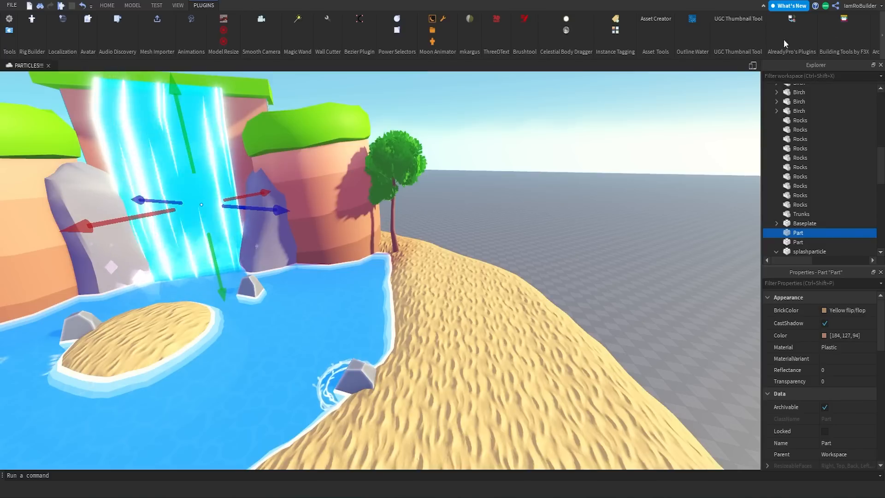
scroll(757, 18, "down", 5)
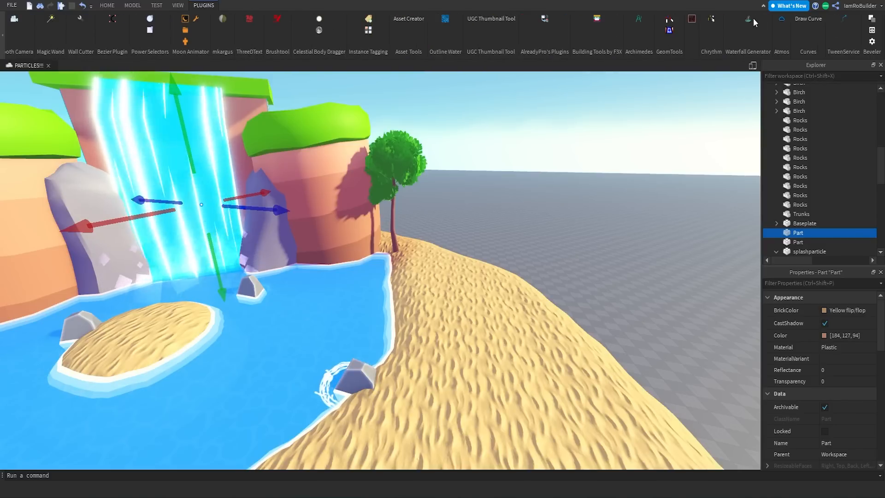
left_click(747, 20)
key("w")
right_click_drag(516, 177, 0, 253)
key("s")
key("w")
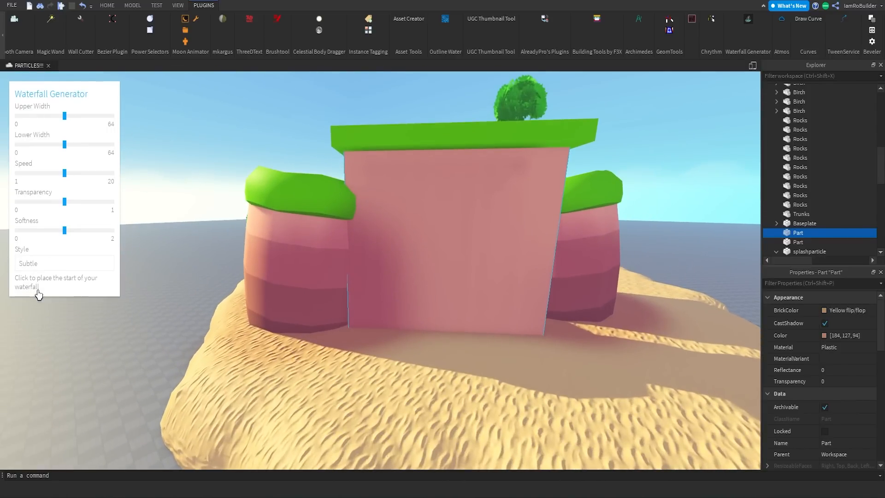
left_click(479, 137)
scroll(471, 147, "down", 4)
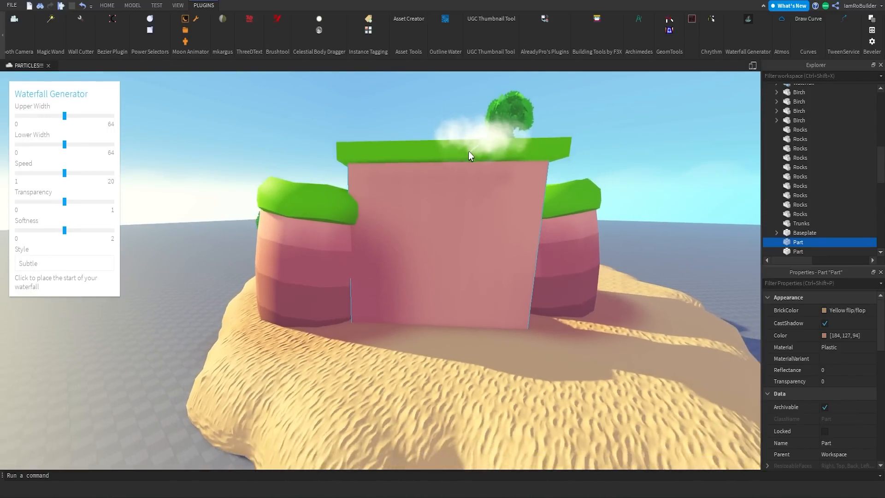
left_click(442, 353)
scroll(631, 189, "up", 5)
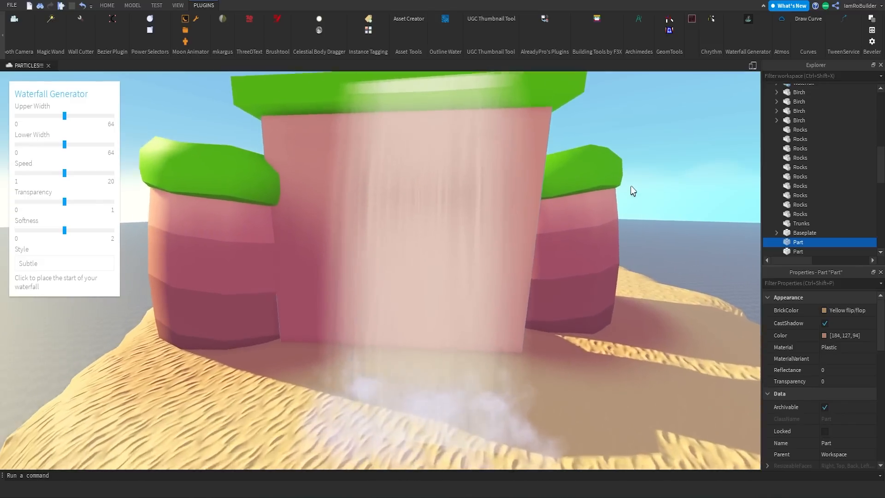
Undo the generated waterfall on the cliff's back wall and close Waterfall Generator
right_click_drag(631, 186, 626, 185)
key("d")
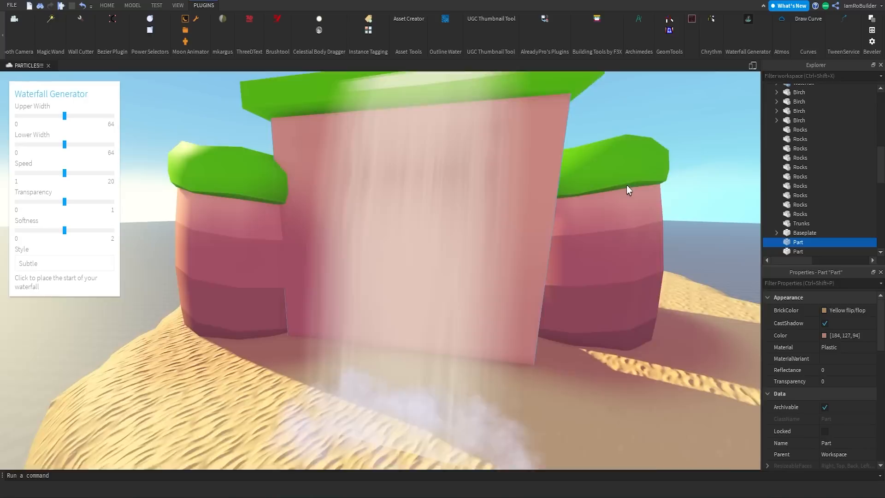
key("s")
key("ctrl+z")
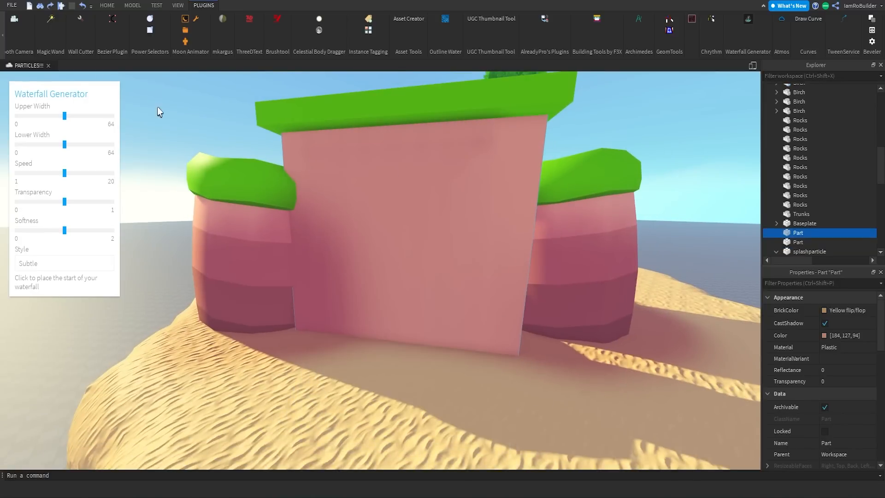
left_click(749, 19)
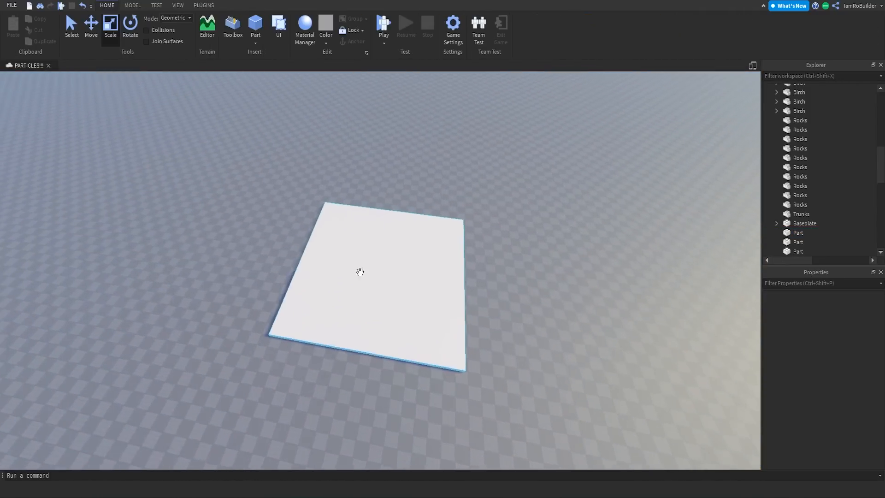
Transform the flat white part on the baseplate into Cartoon-style water with the Outline Water plugin
scroll(360, 272, "up", 5)
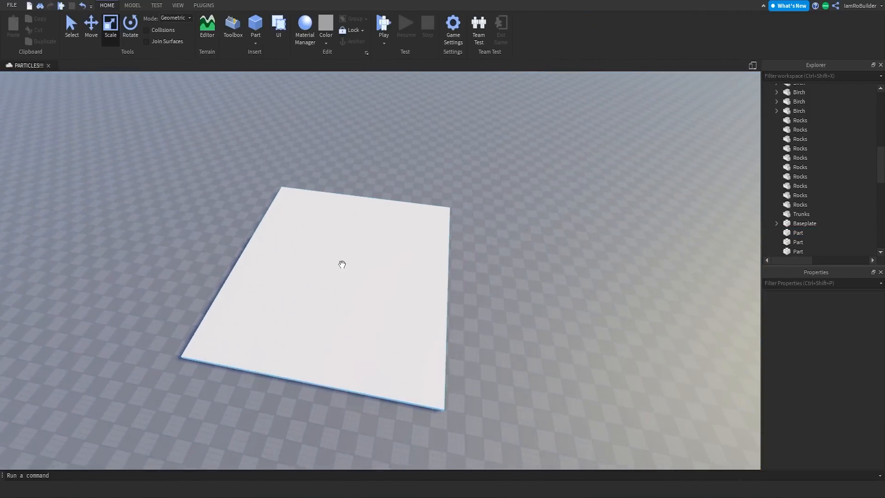
left_click(203, 5)
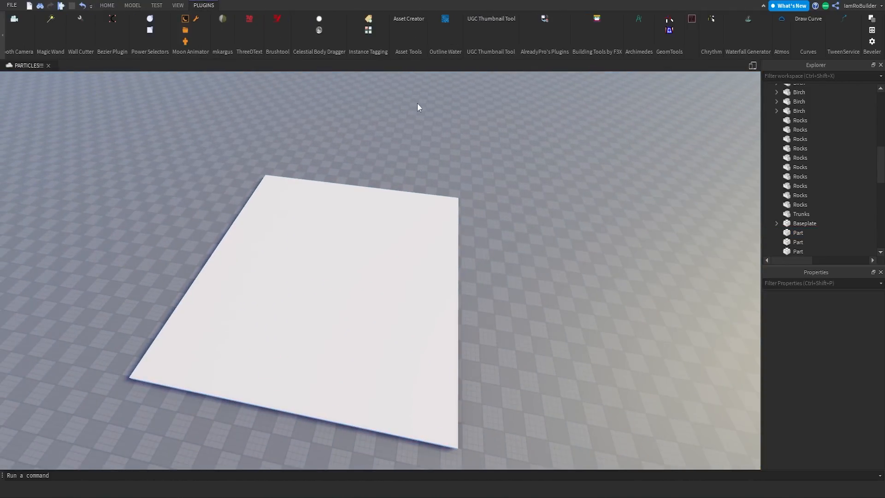
left_click(369, 240)
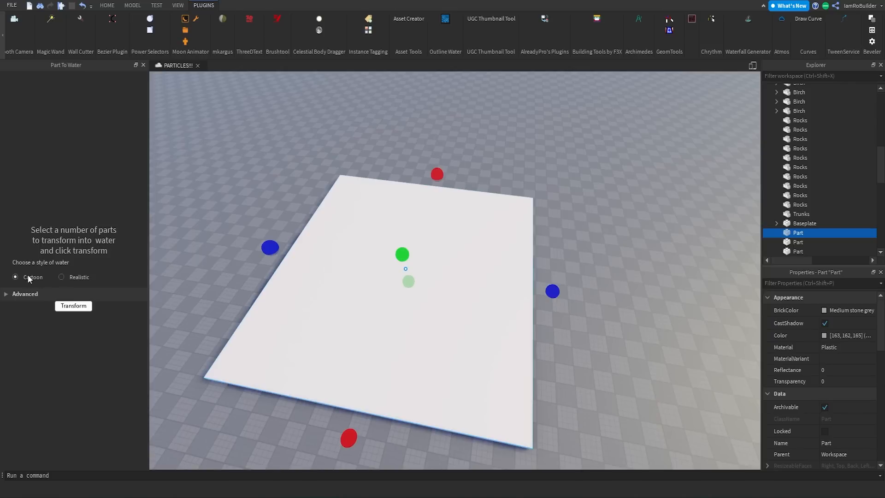
left_click(74, 306)
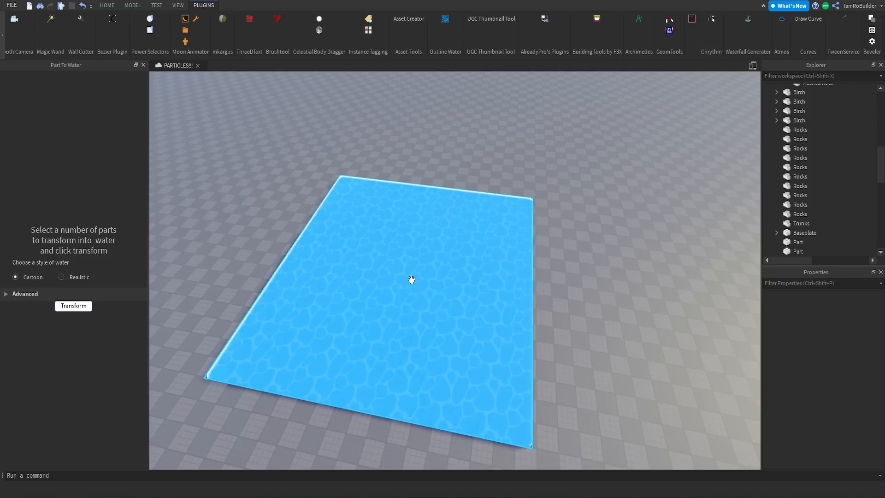
key("w")
right_click_drag(601, 285, 597, 283)
key("s")
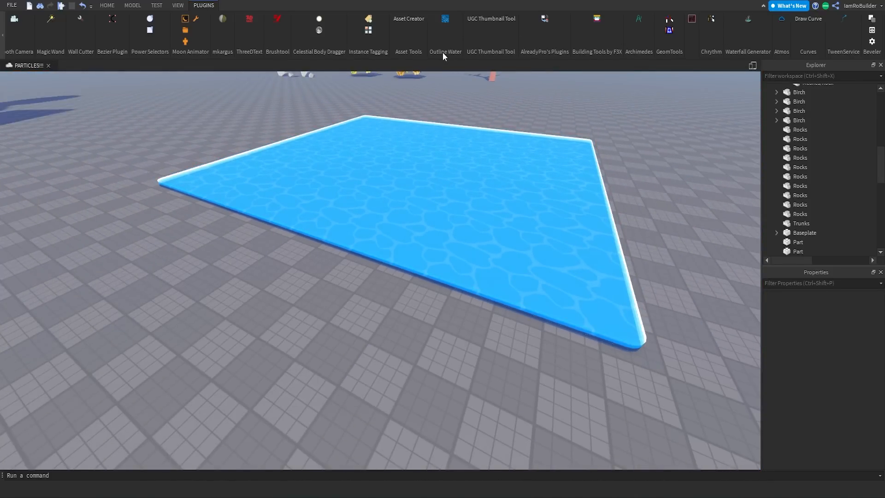
Examine the waterfall scene from close up and from a distance, including the pool, sand mound, cliffs and rocks
right_click_drag(601, 206, 601, 210)
key("w")
key("w")
key("s")
key("w")
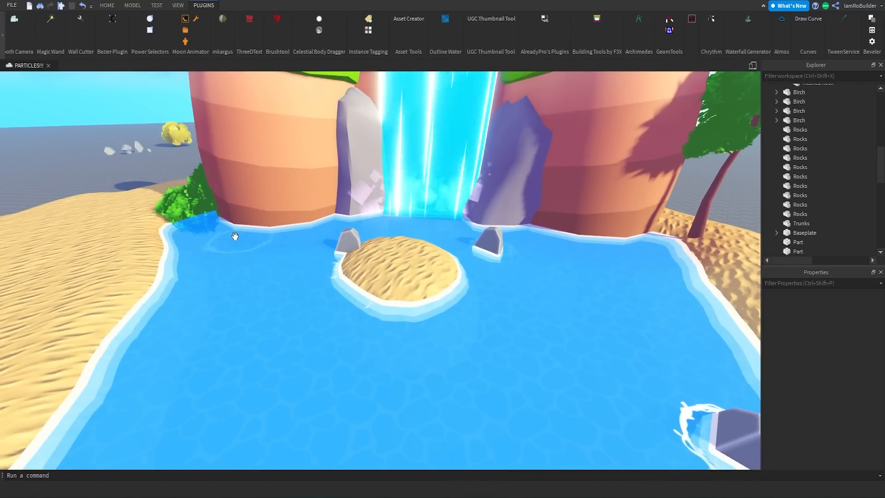
key("s")
key("w")
key("s")
key("w")
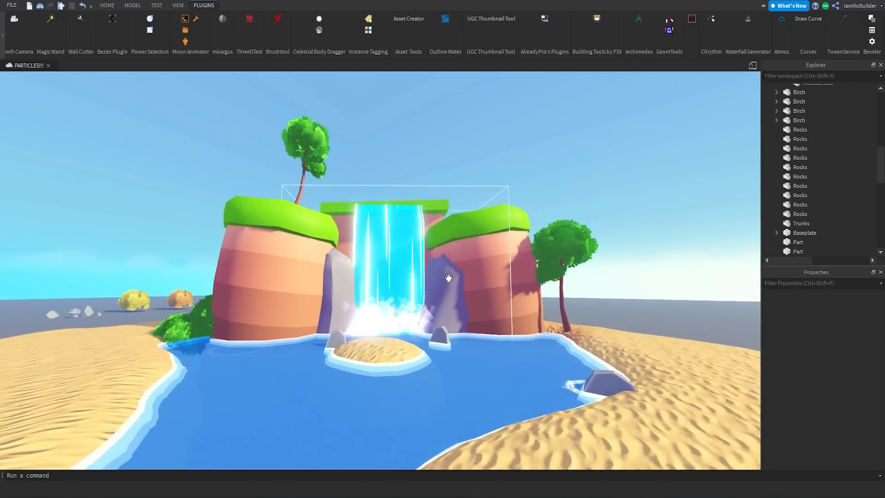